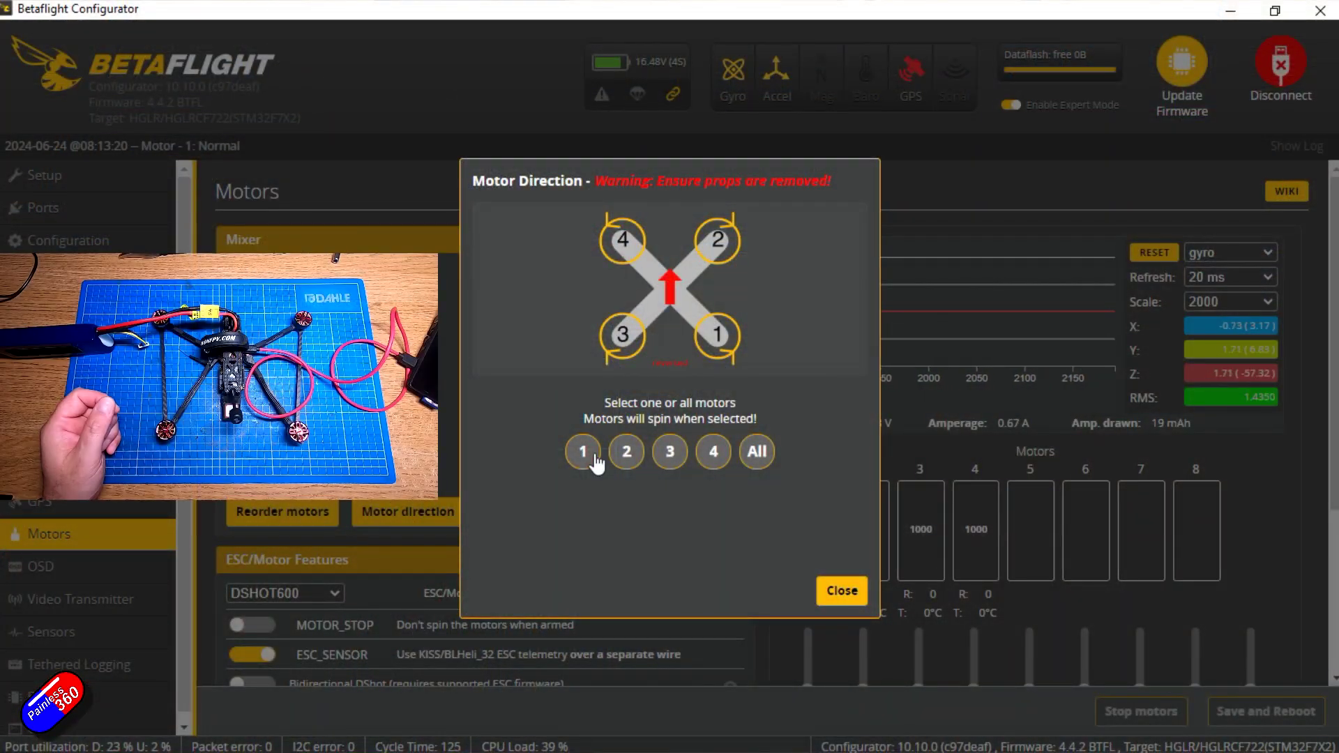
Test-spin motor 1, then set motor 3 to spin in the reversed direction
{"action": "left_click", "coordinate": [585, 453]}
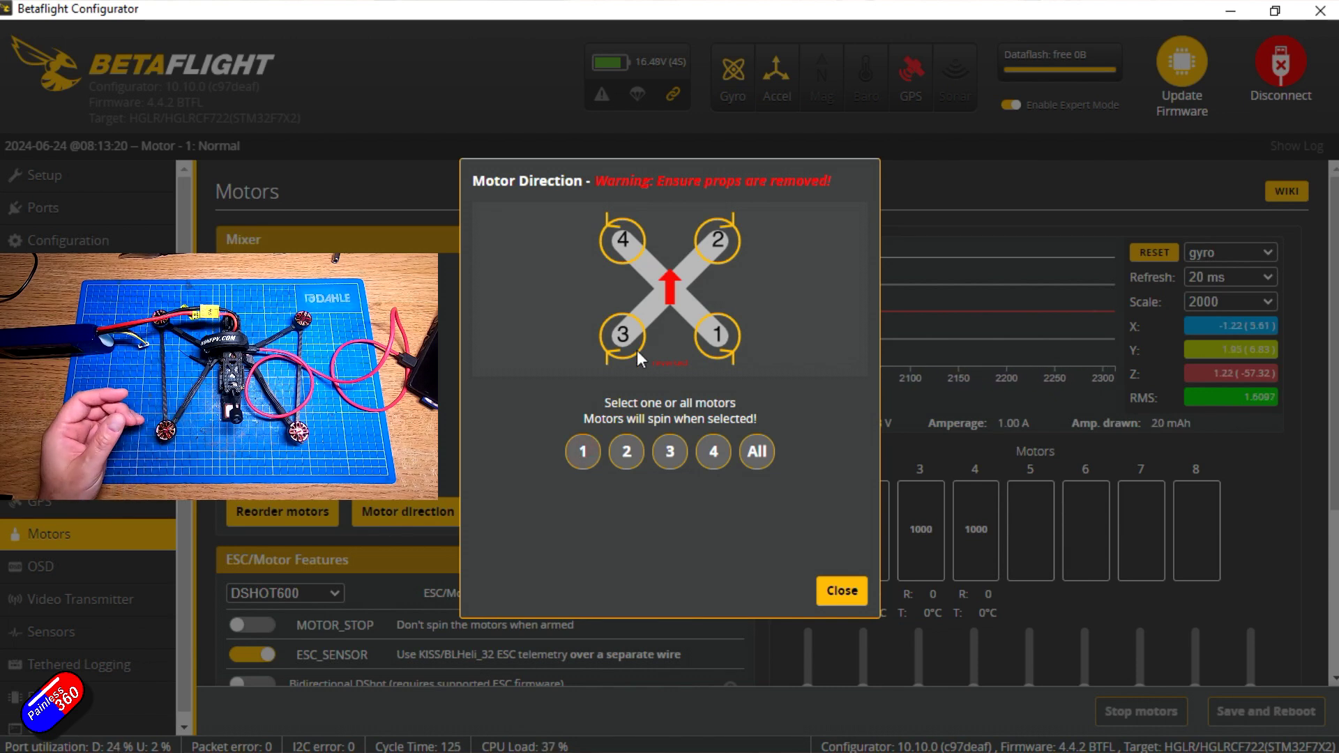
{"action": "left_click", "coordinate": [671, 453]}
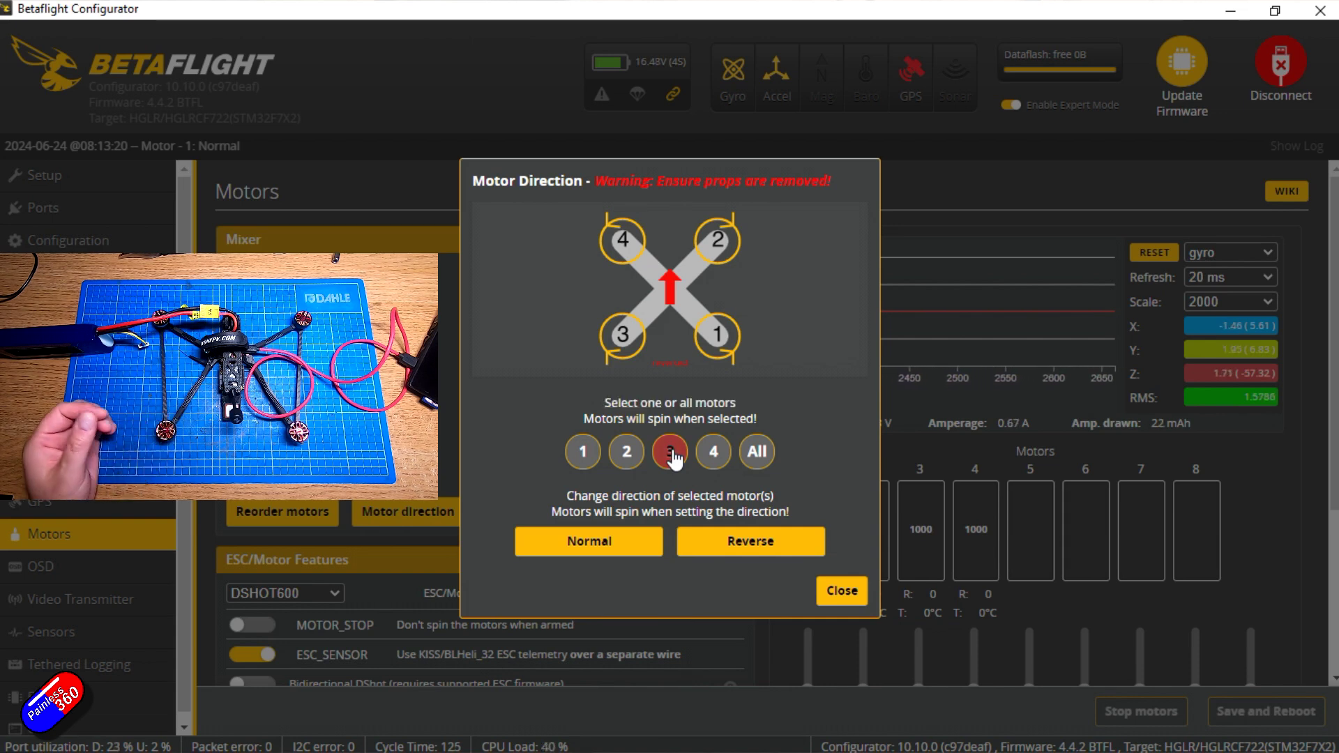
{"action": "left_click", "coordinate": [739, 555]}
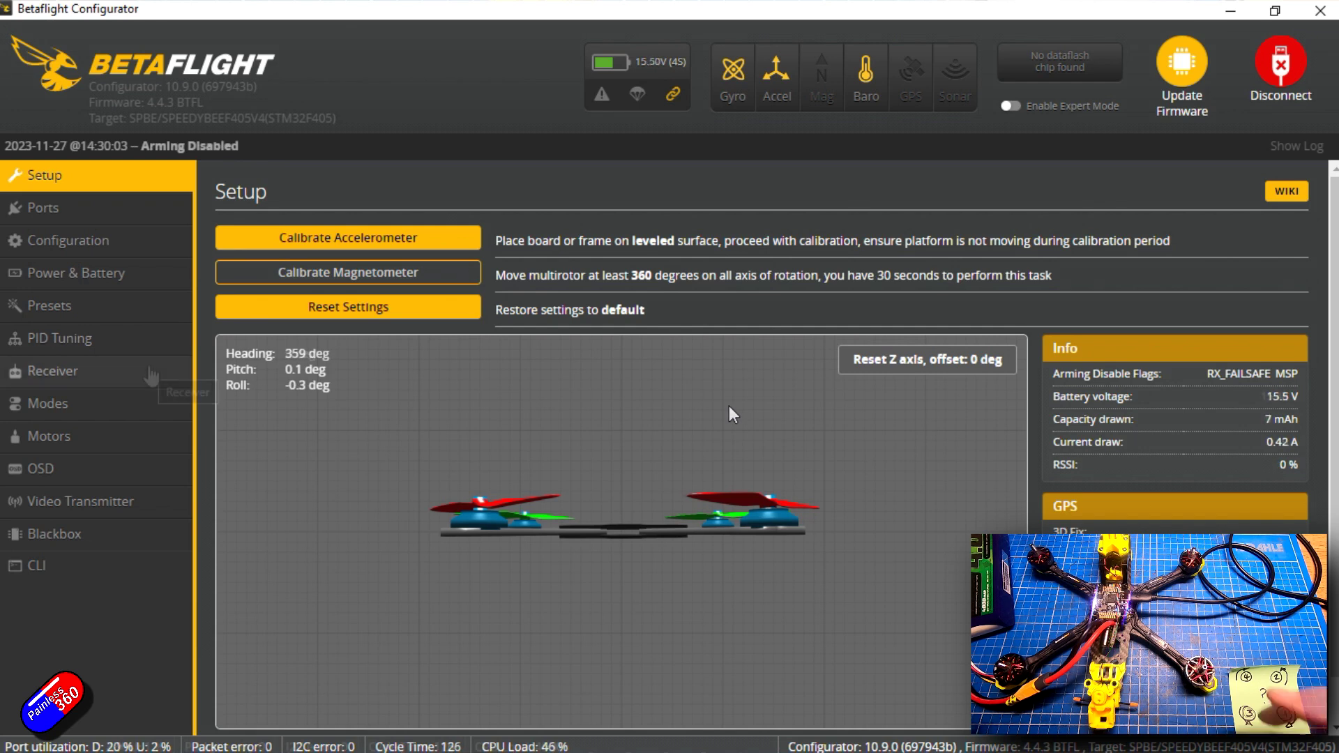
Open the Motors tab and bring the Motor Test Mode safety notice into view
{"action": "left_click", "coordinate": [100, 440]}
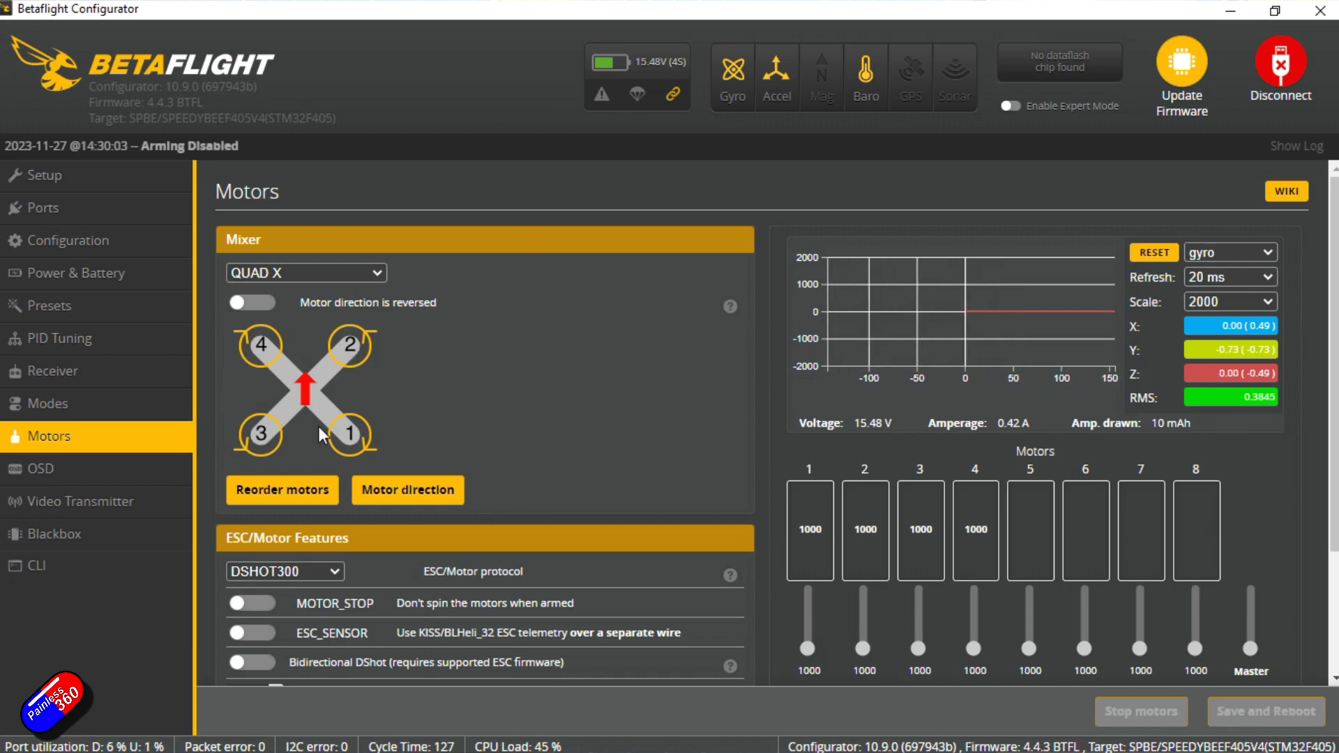
{"action": "scroll", "coordinate": [320, 429], "scroll_direction": "down", "scroll_amount": 1}
{"action": "scroll", "coordinate": [321, 434], "scroll_direction": "up", "scroll_amount": 1}
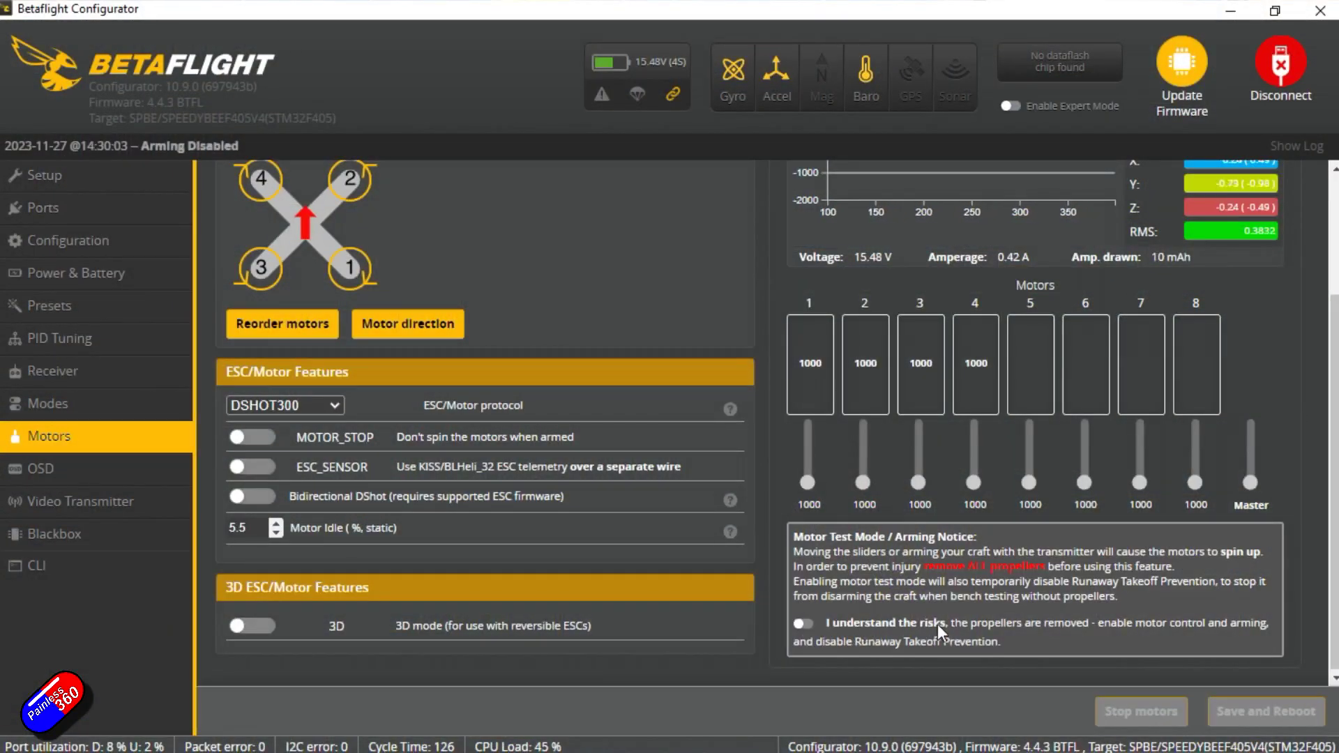
Turn on 'I understand the risks' and confirm the ESC protocol stays DSHOT300
{"action": "left_click", "coordinate": [809, 628]}
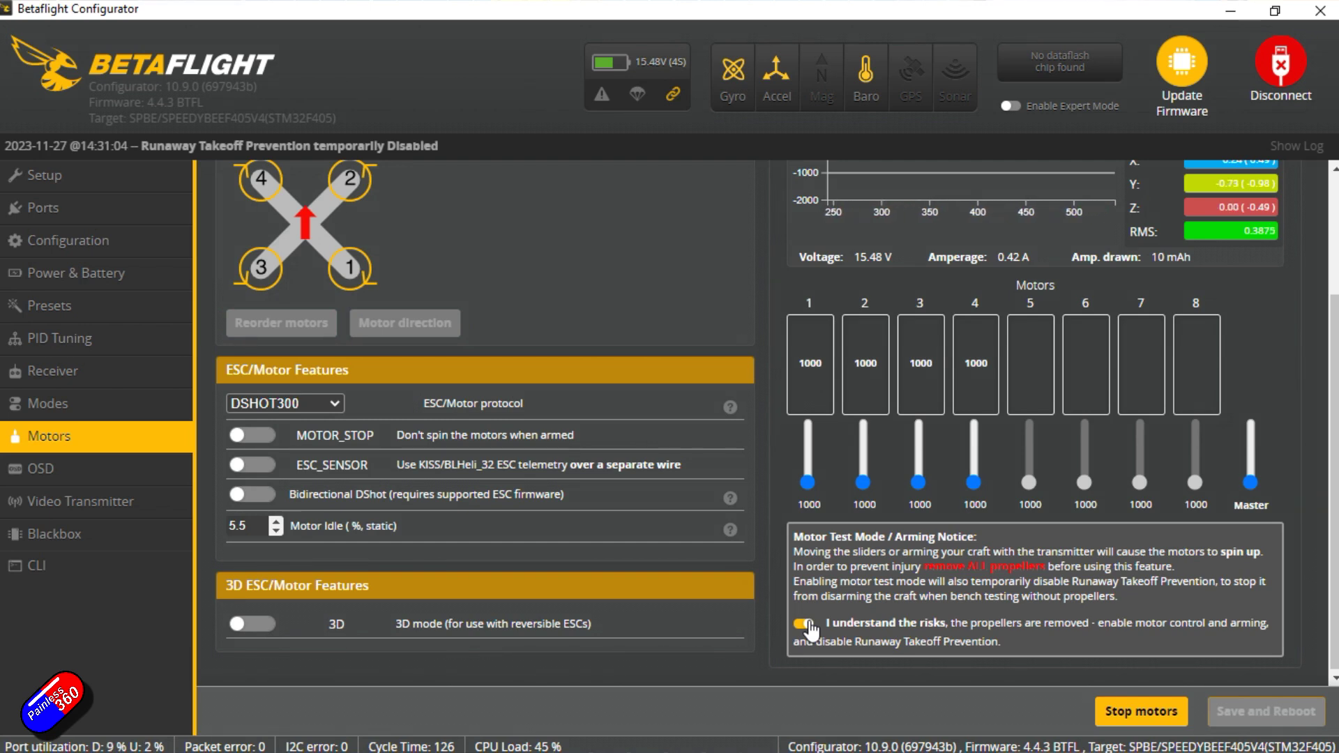
{"action": "scroll", "coordinate": [692, 356], "scroll_direction": "up", "scroll_amount": 3}
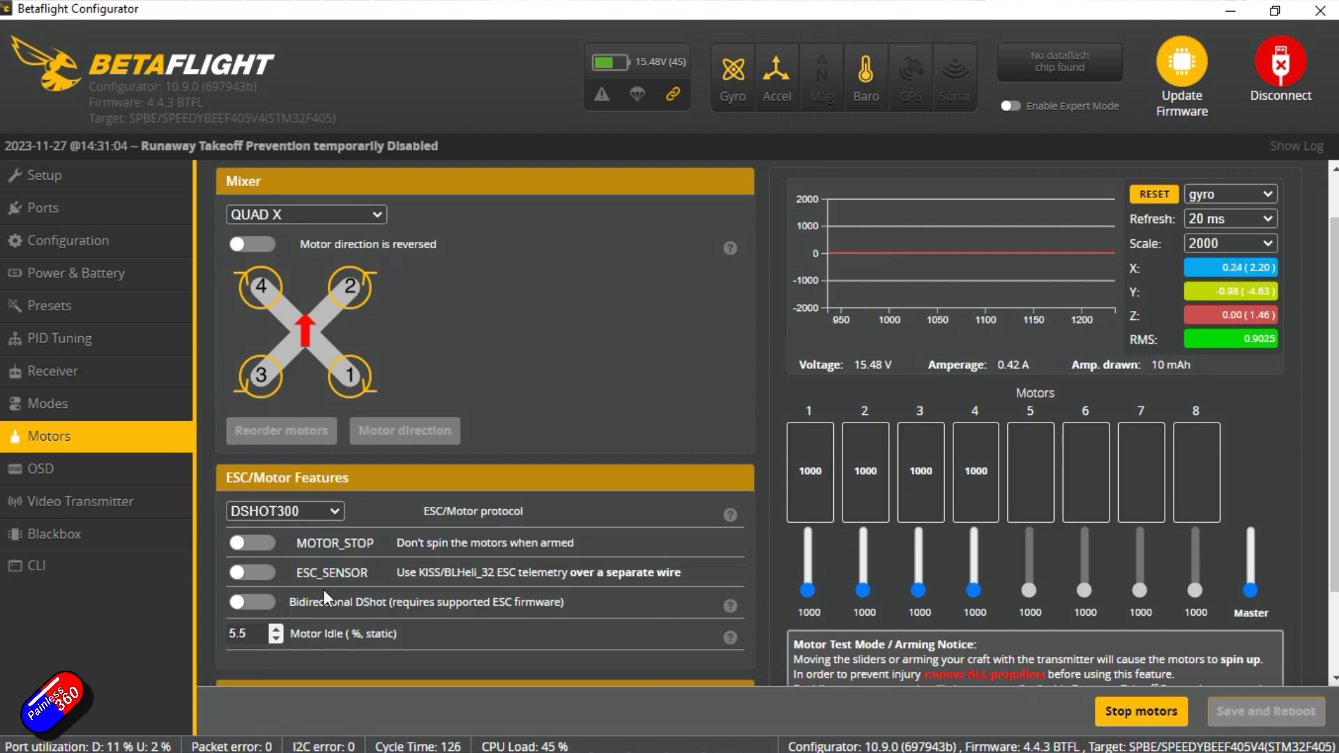
{"action": "left_click", "coordinate": [333, 512]}
{"action": "left_click", "coordinate": [374, 509]}
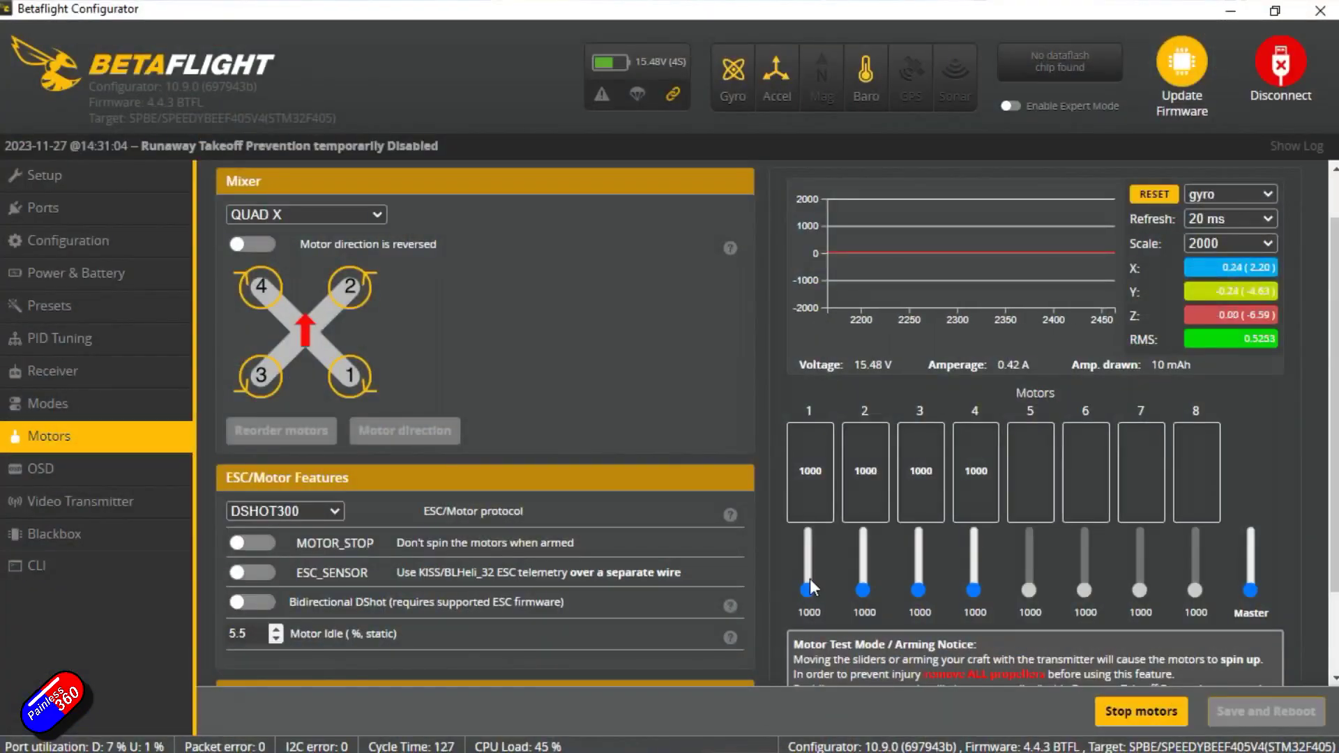
Spin motor 1 up to about 1211, then bring it back to 1000
{"action": "left_click", "coordinate": [810, 579]}
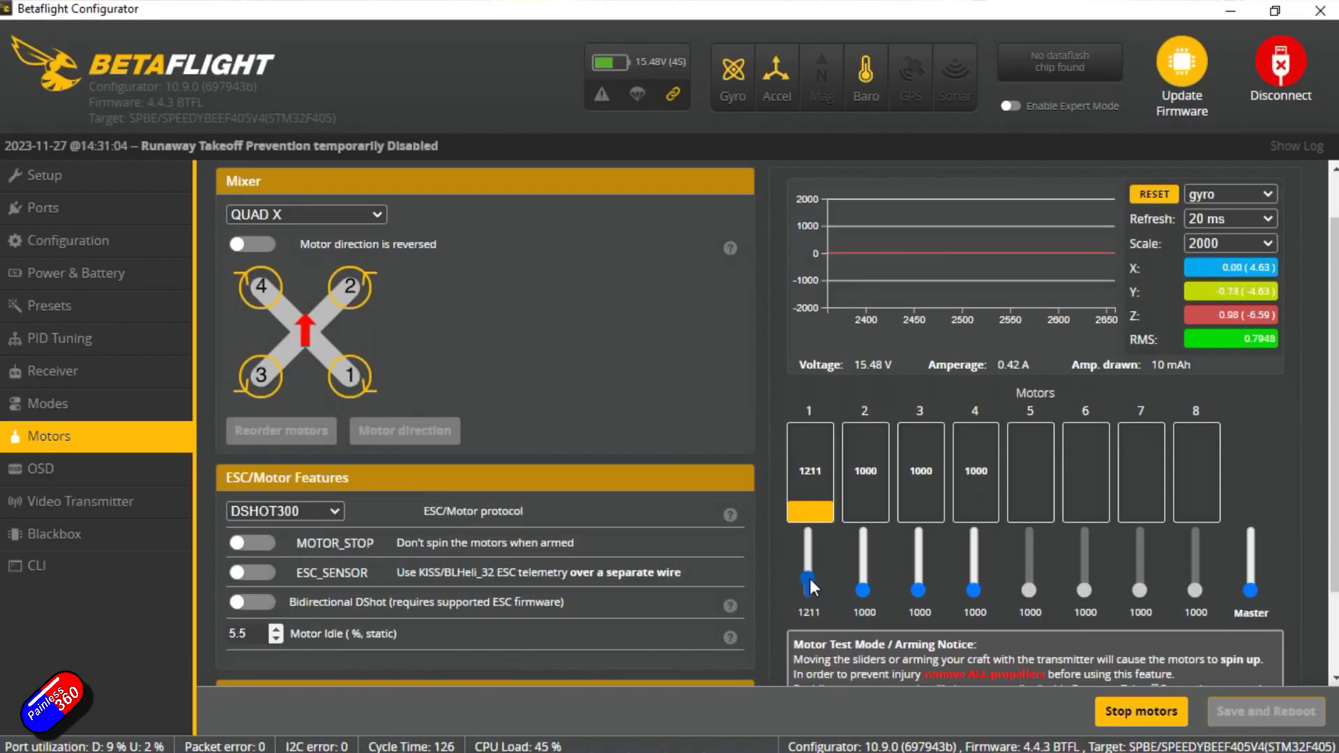
{"action": "left_click_drag", "start_coordinate": [810, 580], "coordinate": [812, 591]}
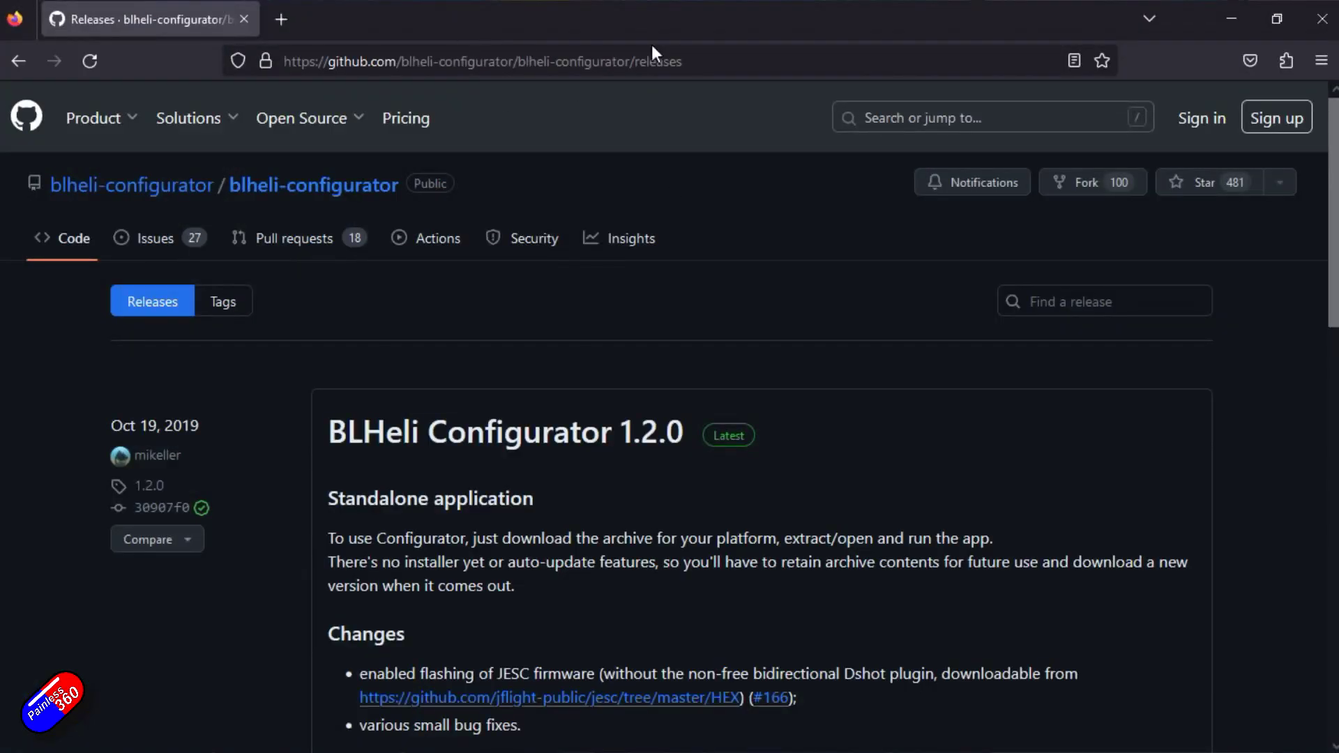
Scroll the BLHeli Configurator 1.2.0 release page to its Assets, then minimise the browser
{"action": "scroll", "coordinate": [729, 323], "scroll_direction": "down", "scroll_amount": 3}
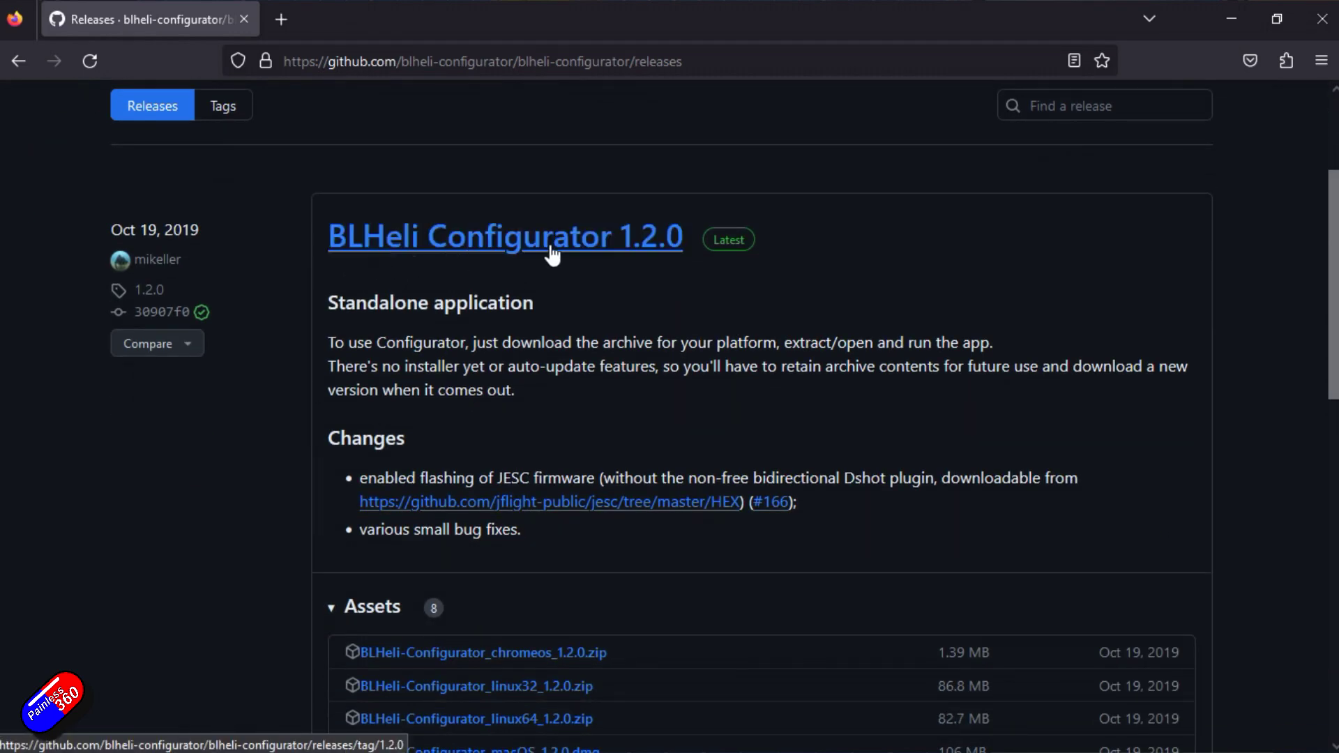
{"action": "scroll", "coordinate": [645, 325], "scroll_direction": "down", "scroll_amount": 4}
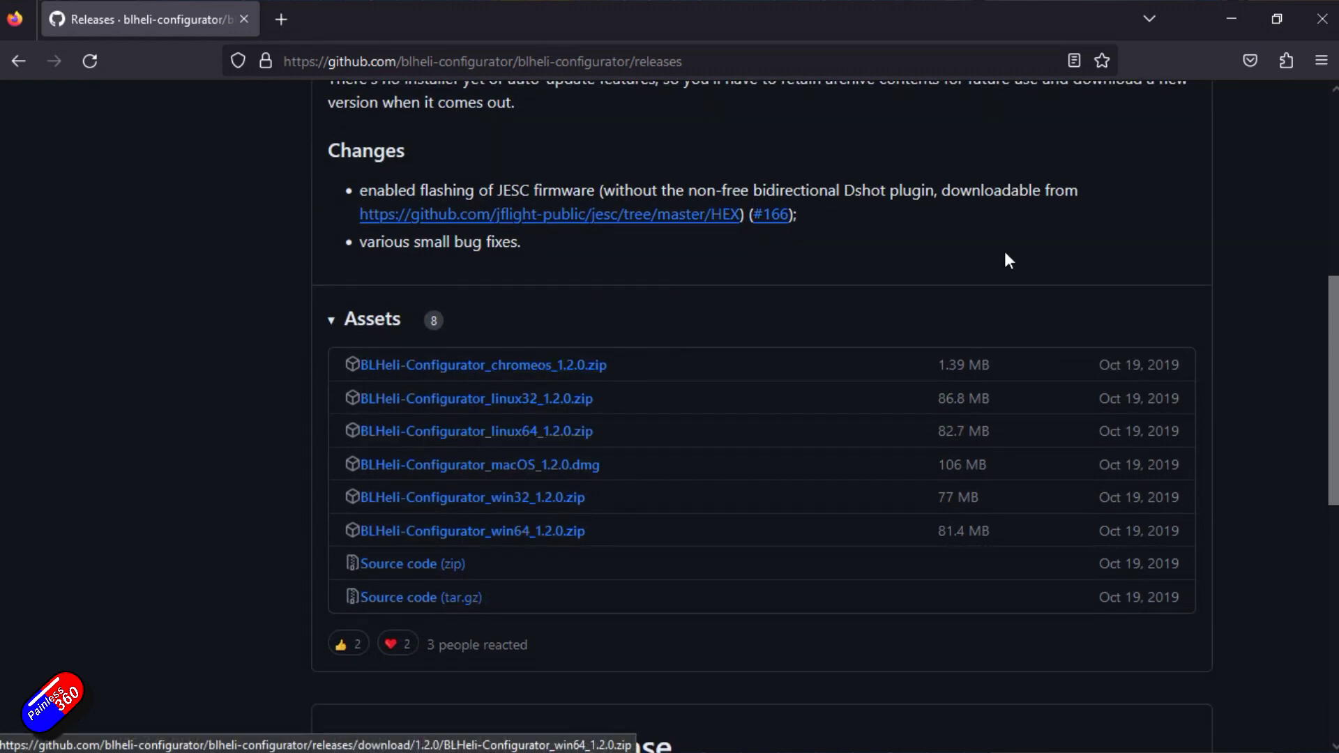
{"action": "left_click", "coordinate": [1220, 12]}
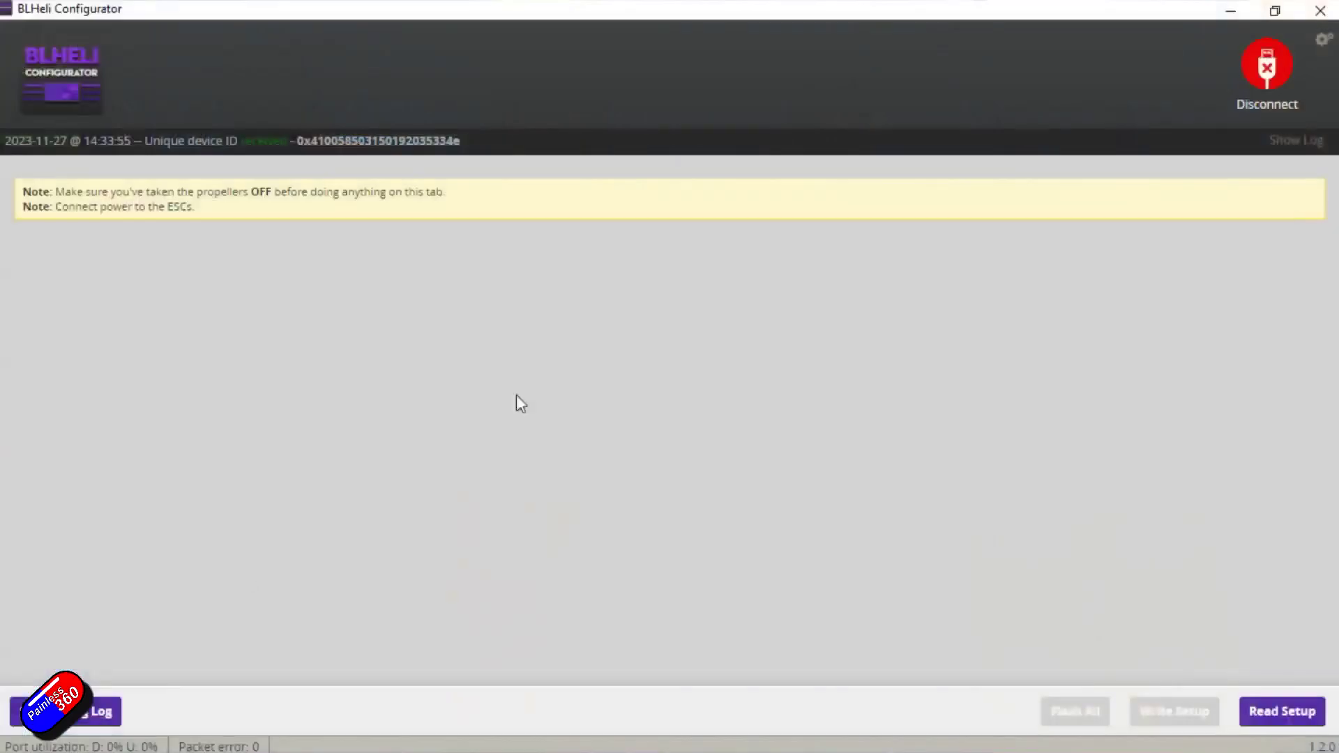
Read the setup from all four ESCs and look over the ESC 1–4 panels
{"action": "left_click", "coordinate": [1269, 717]}
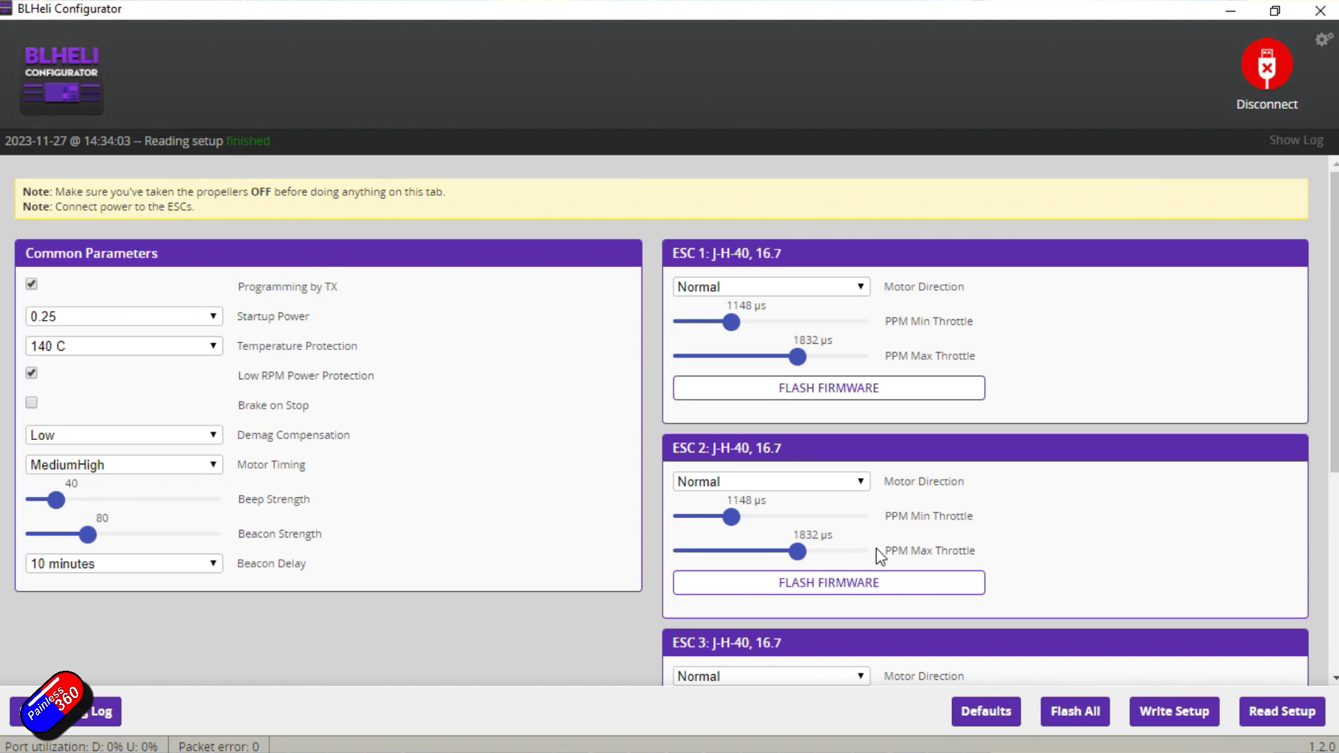
{"action": "scroll", "coordinate": [1040, 520], "scroll_direction": "down", "scroll_amount": 4}
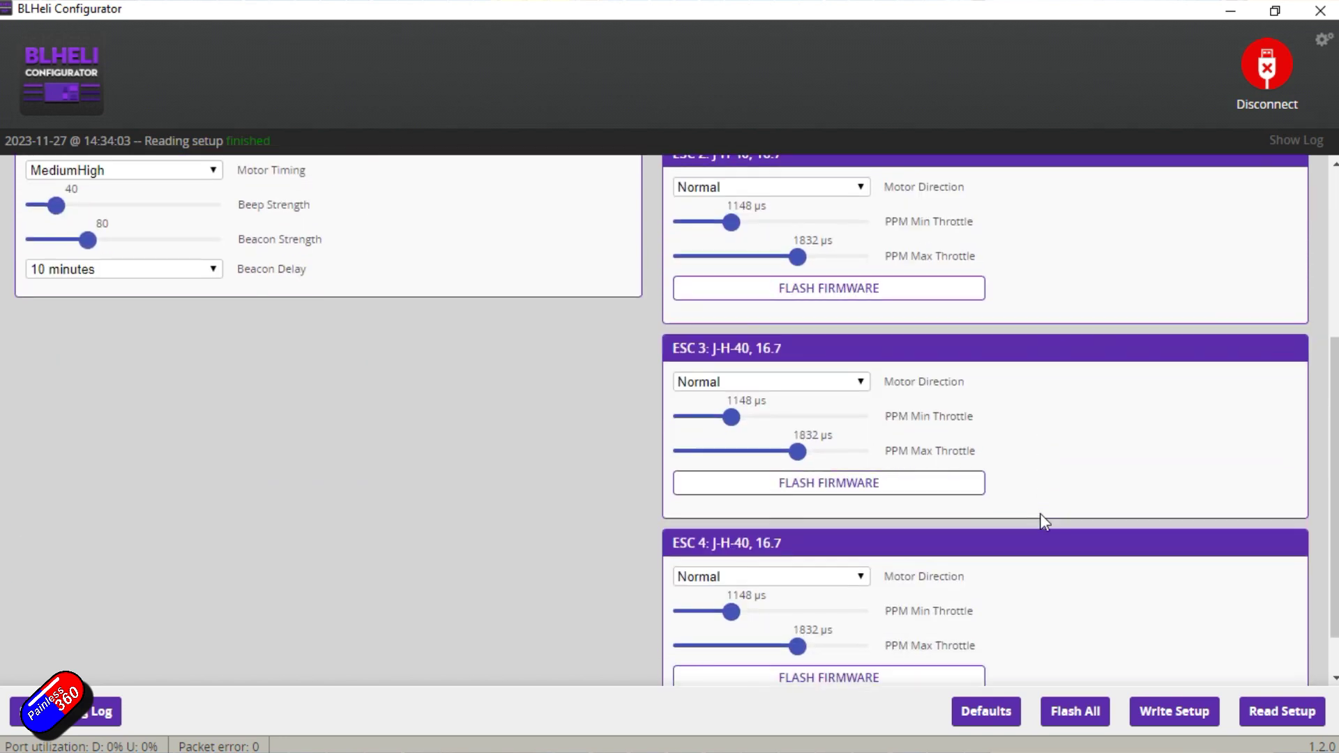
{"action": "scroll", "coordinate": [1040, 514], "scroll_direction": "up", "scroll_amount": 4}
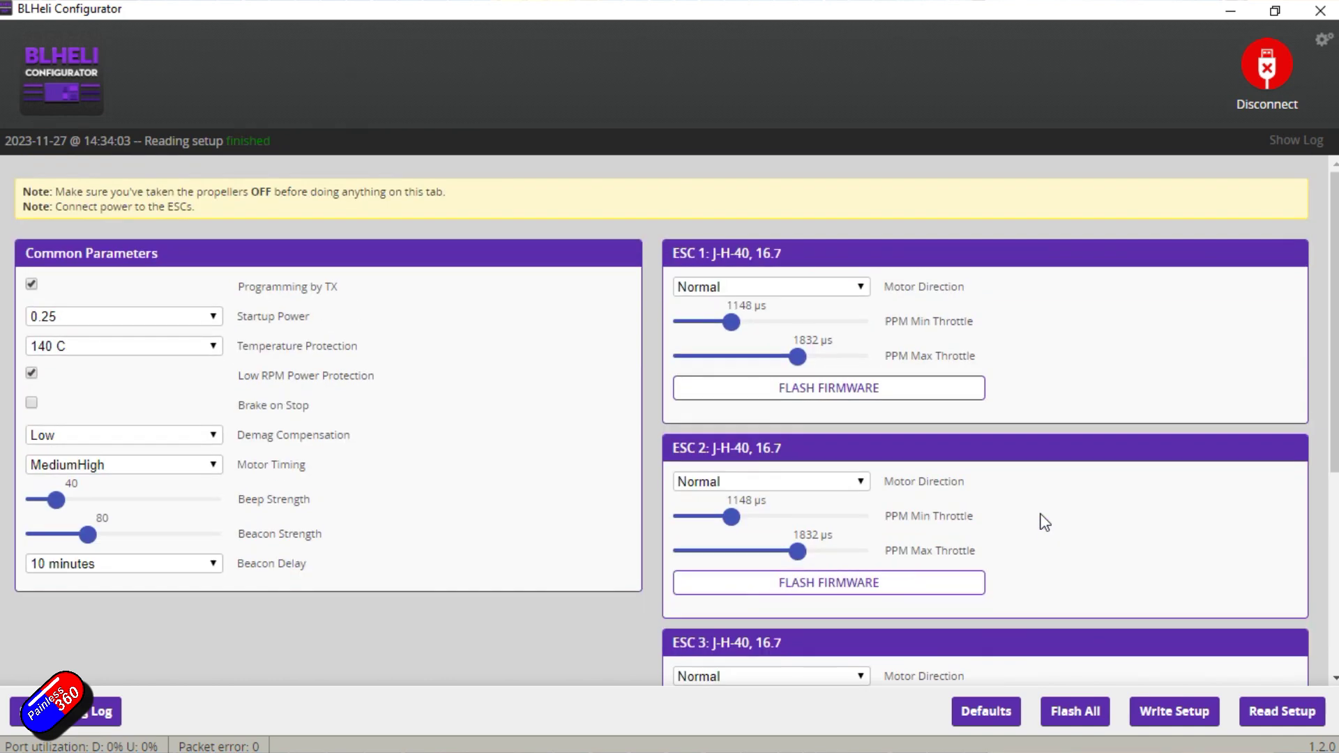
Set ESC 2 and ESC 3 Motor Direction to Reversed and write the setup
{"action": "left_click", "coordinate": [863, 488]}
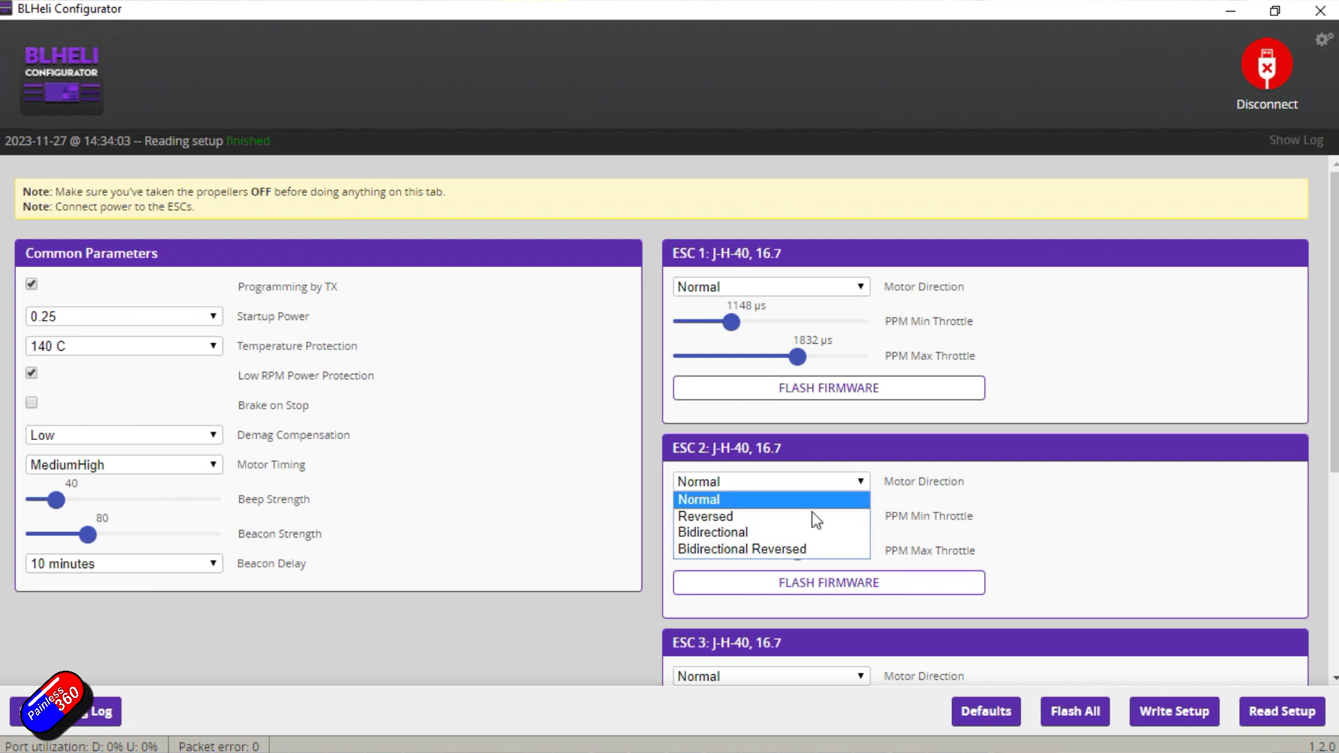
{"action": "left_click", "coordinate": [809, 518]}
{"action": "scroll", "coordinate": [1000, 494], "scroll_direction": "down", "scroll_amount": 5}
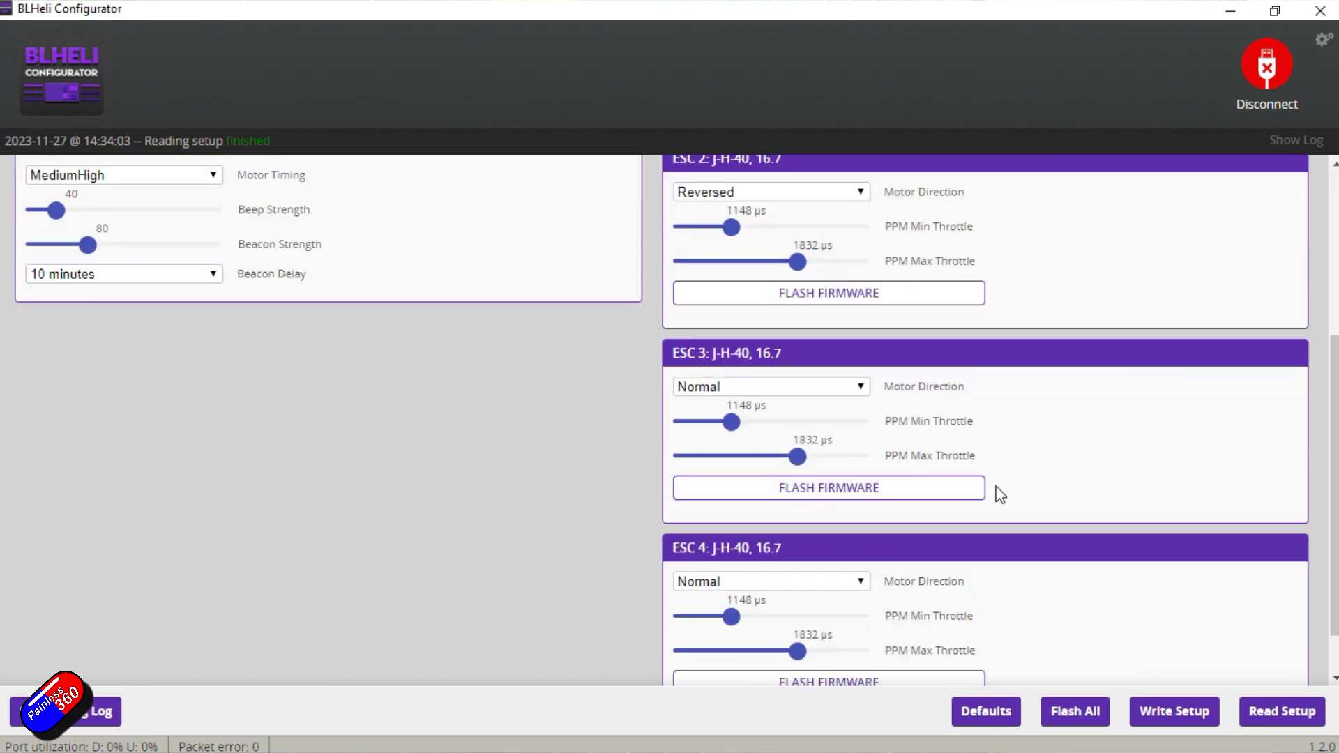
{"action": "left_click", "coordinate": [866, 327]}
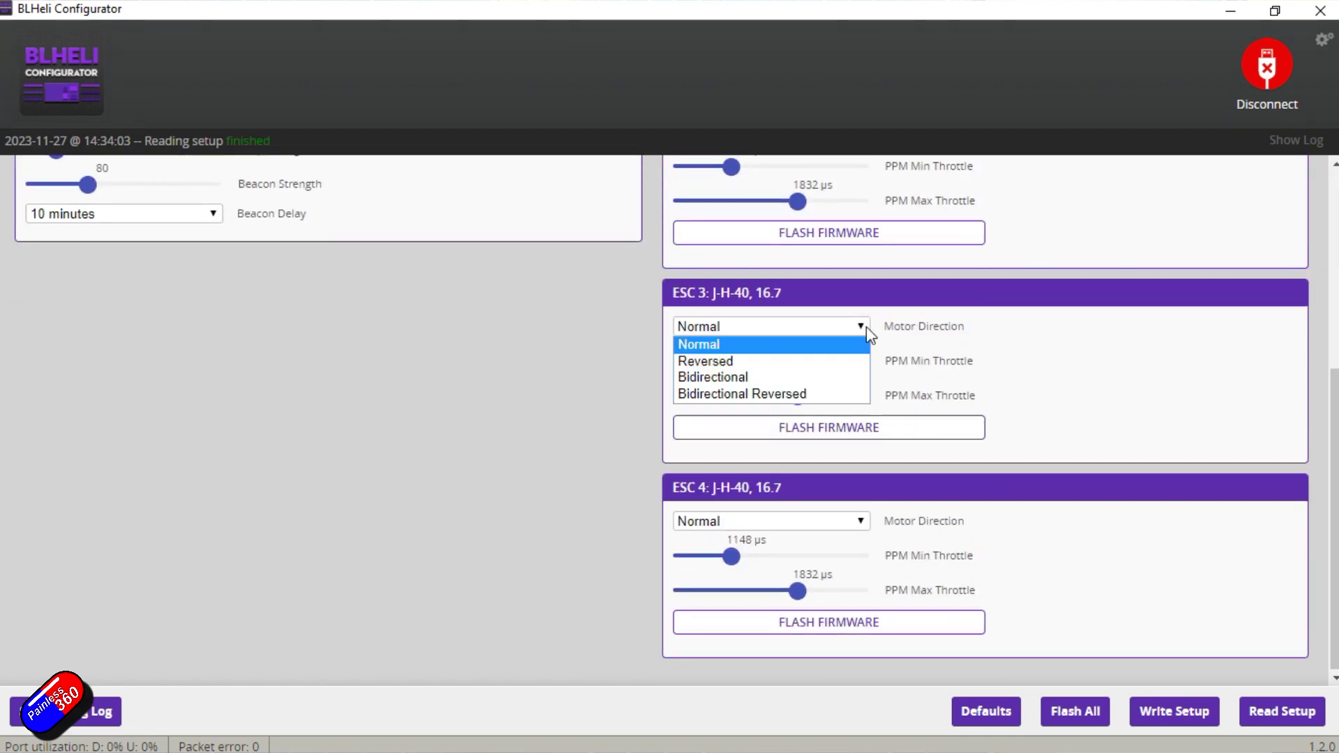
{"action": "left_click", "coordinate": [830, 363]}
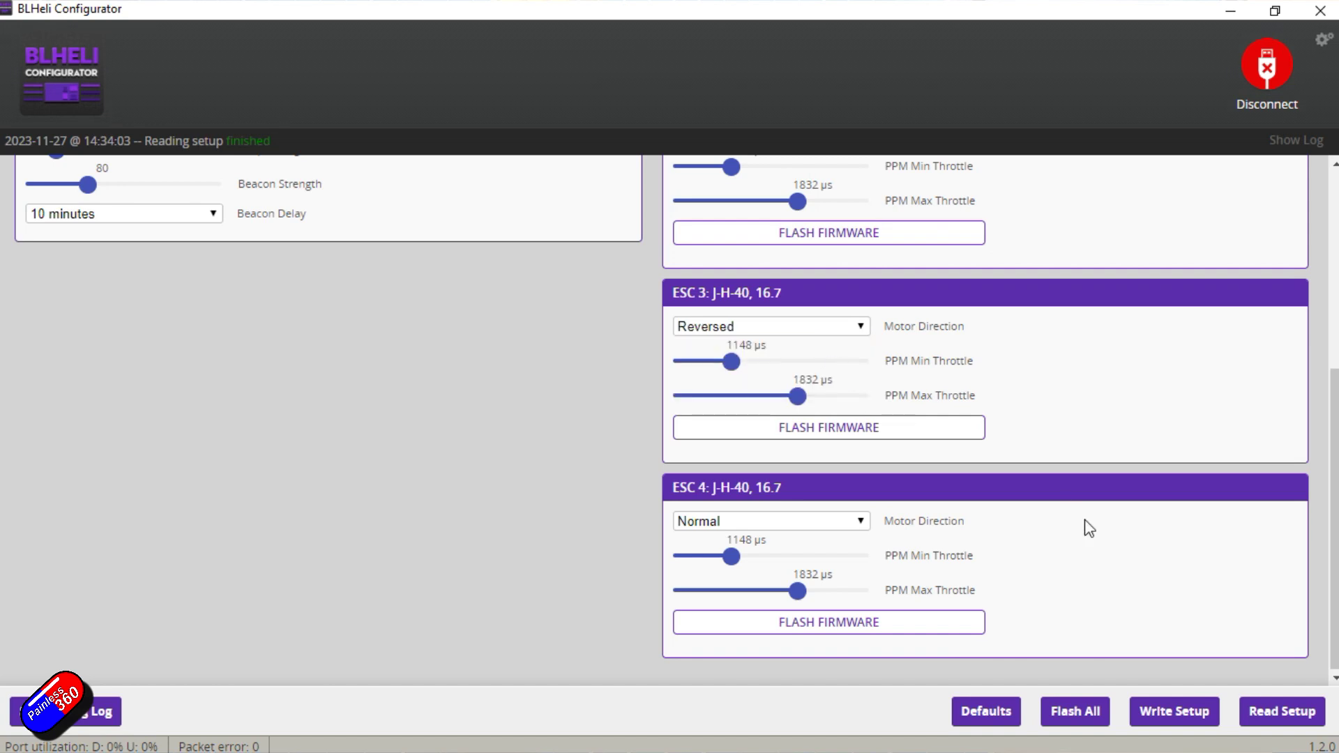
{"action": "left_click", "coordinate": [1184, 711]}
Read the ESC setup back and confirm ESCs 2 and 3 show Reversed
{"action": "scroll", "coordinate": [1112, 483], "scroll_direction": "up", "scroll_amount": 5}
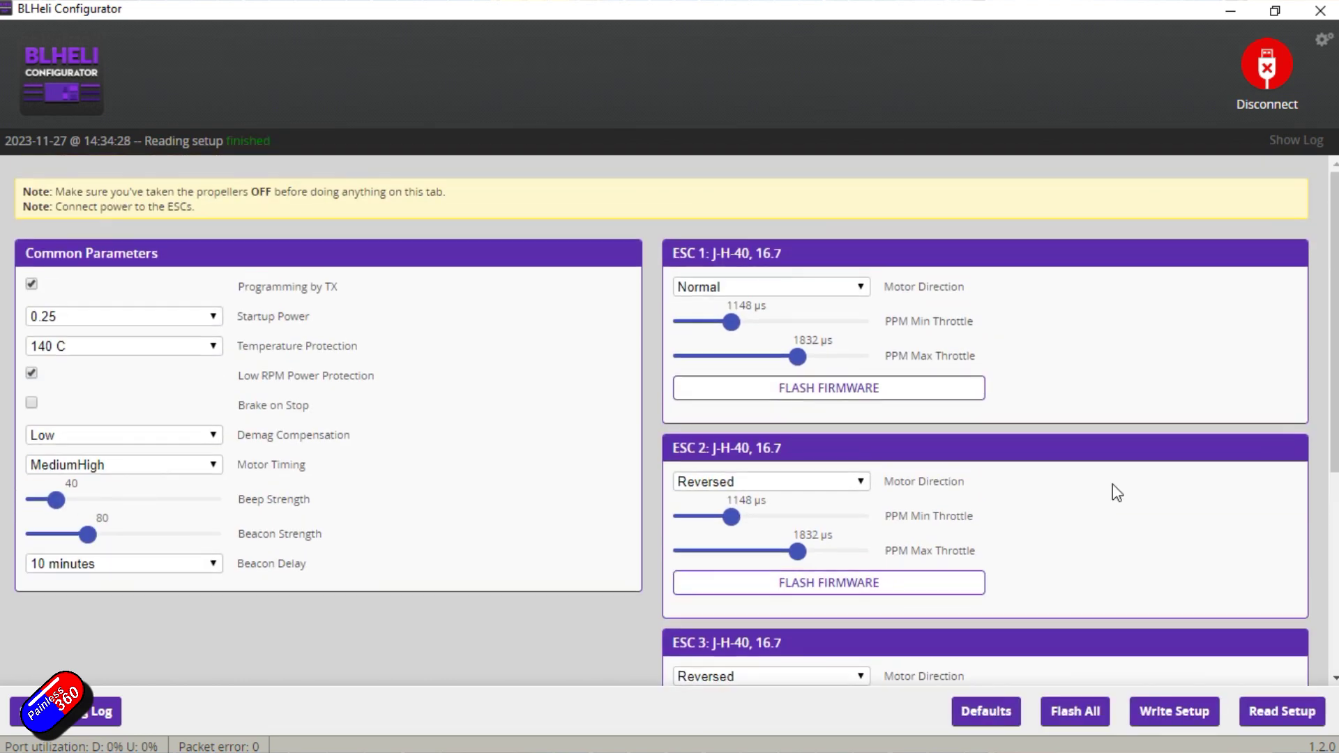
{"action": "scroll", "coordinate": [1112, 484], "scroll_direction": "down", "scroll_amount": 2}
{"action": "left_click", "coordinate": [1282, 713]}
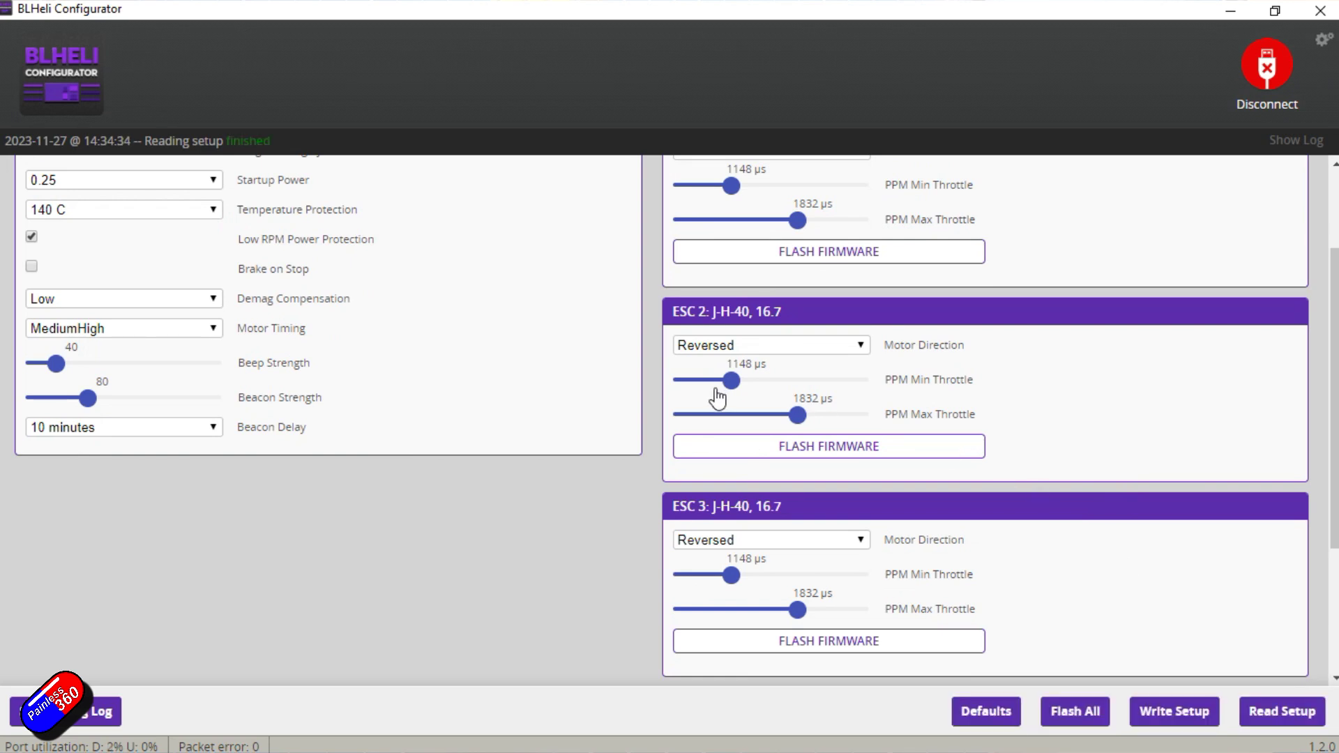
{"action": "scroll", "coordinate": [718, 399], "scroll_direction": "up", "scroll_amount": 2}
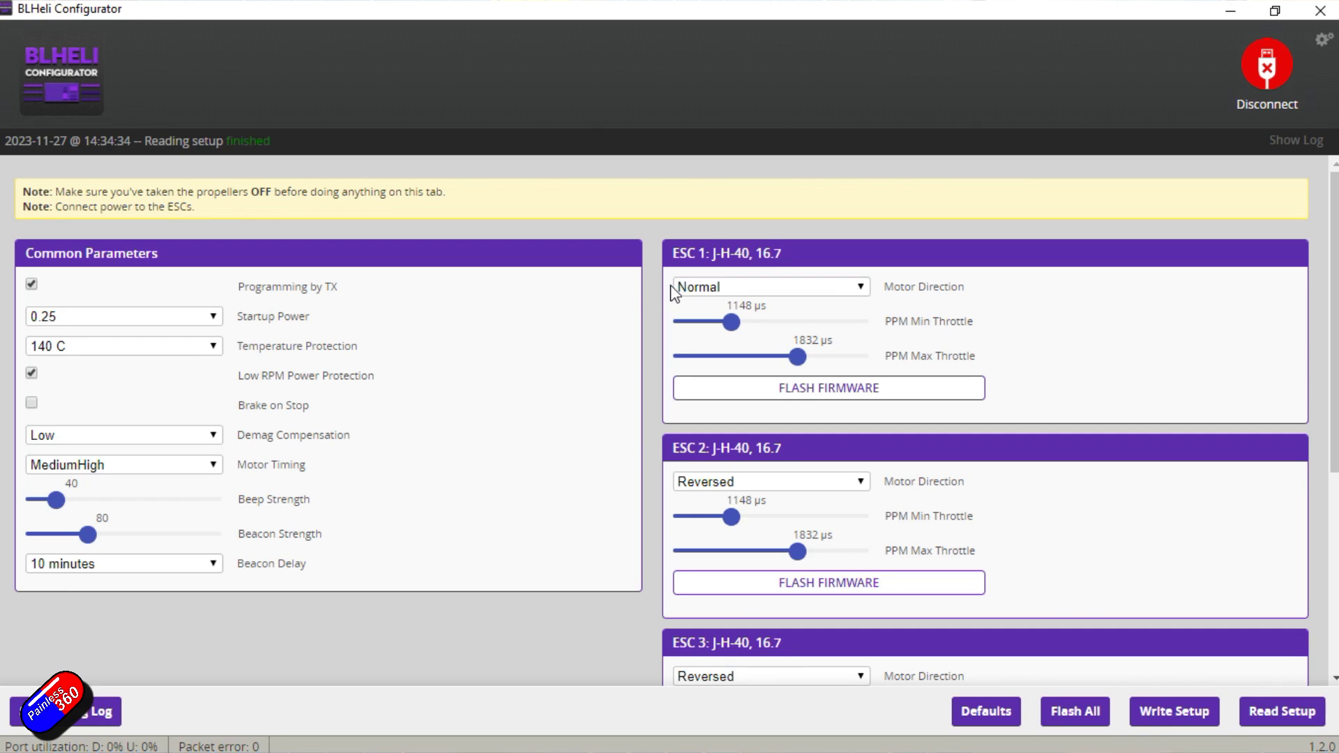
{"action": "scroll", "coordinate": [691, 386], "scroll_direction": "down", "scroll_amount": 4}
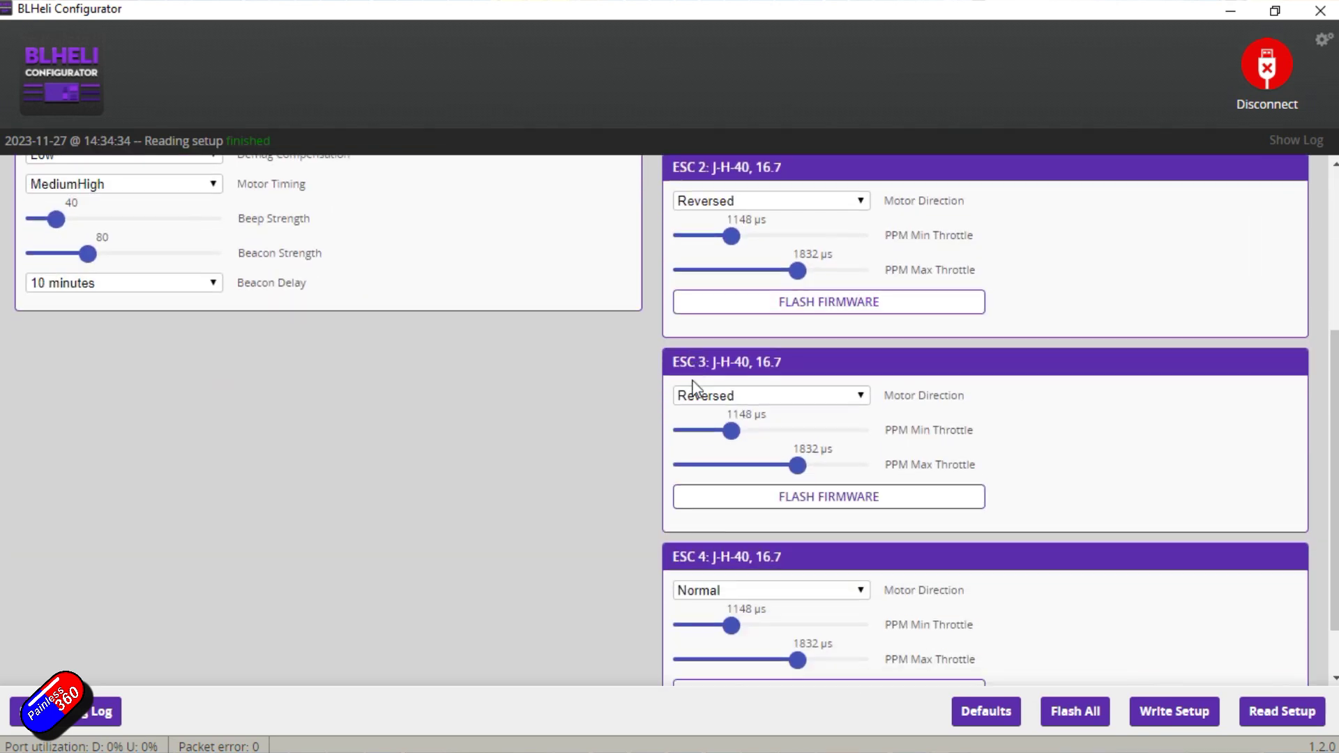
{"action": "scroll", "coordinate": [695, 387], "scroll_direction": "down", "scroll_amount": 1}
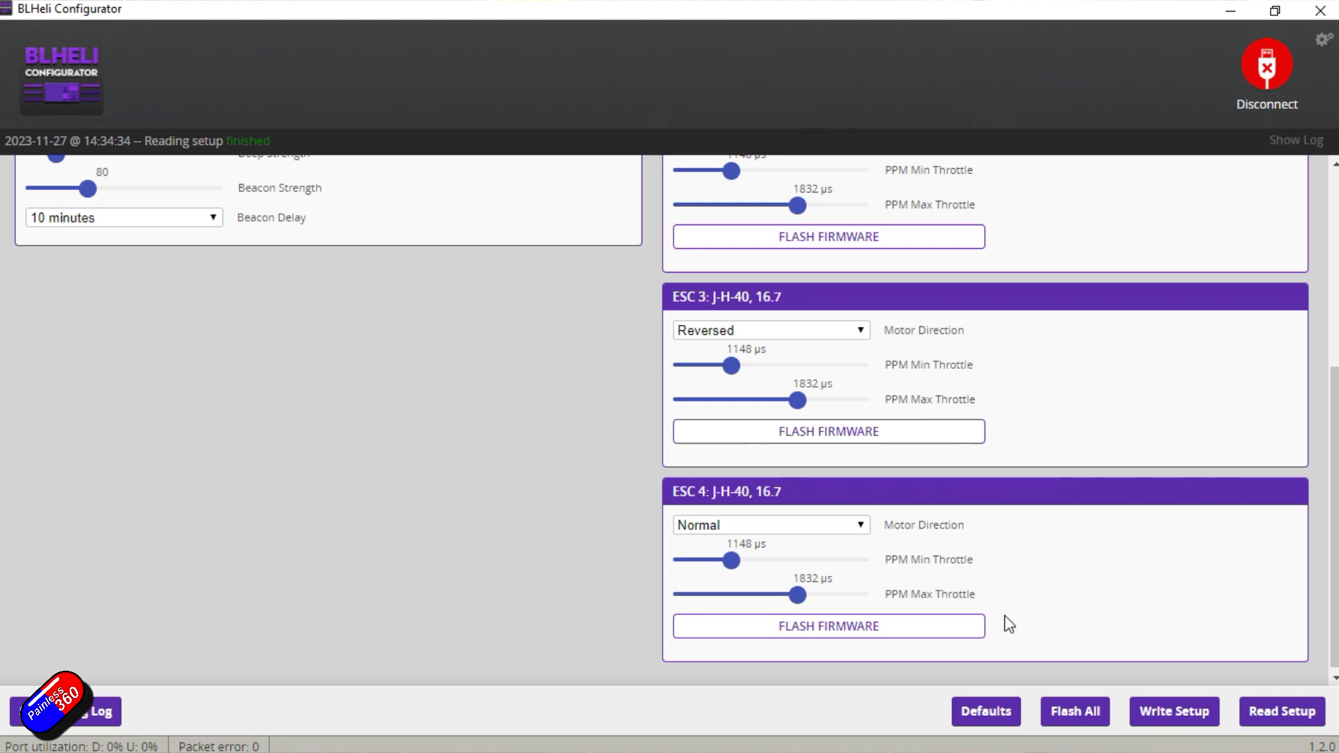
Disconnect and close BLHeli, then reconnect Betaflight Configurator and show its Motors tab
{"action": "left_click", "coordinate": [1267, 92]}
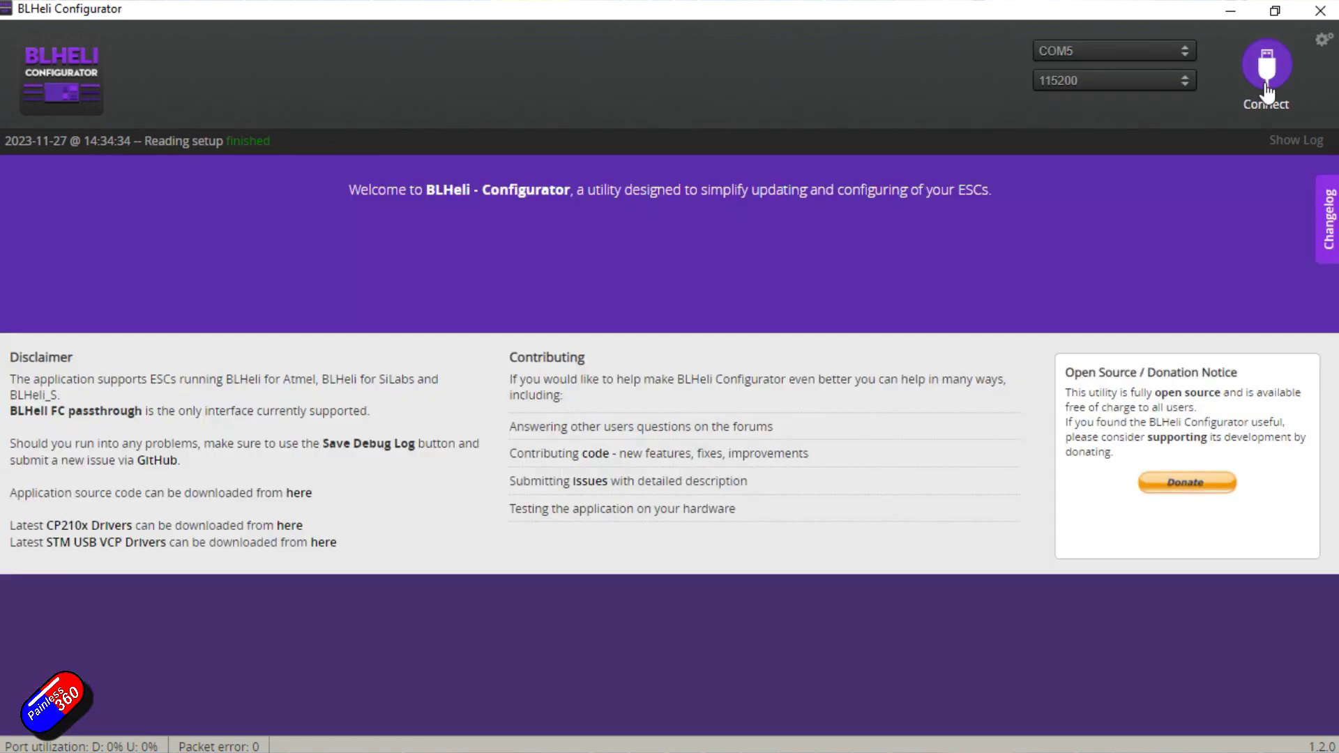
{"action": "left_click", "coordinate": [1320, 11]}
{"action": "left_click", "coordinate": [1218, 51]}
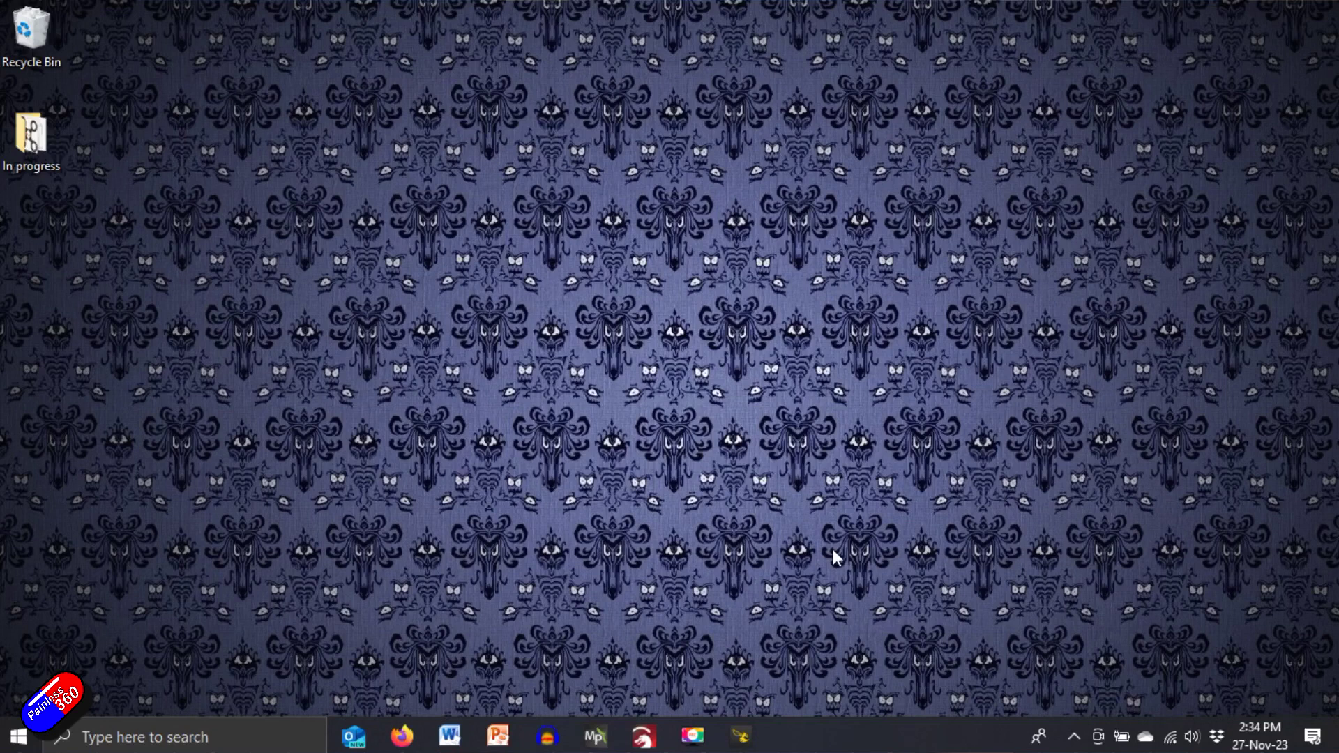
{"action": "left_click", "coordinate": [740, 736]}
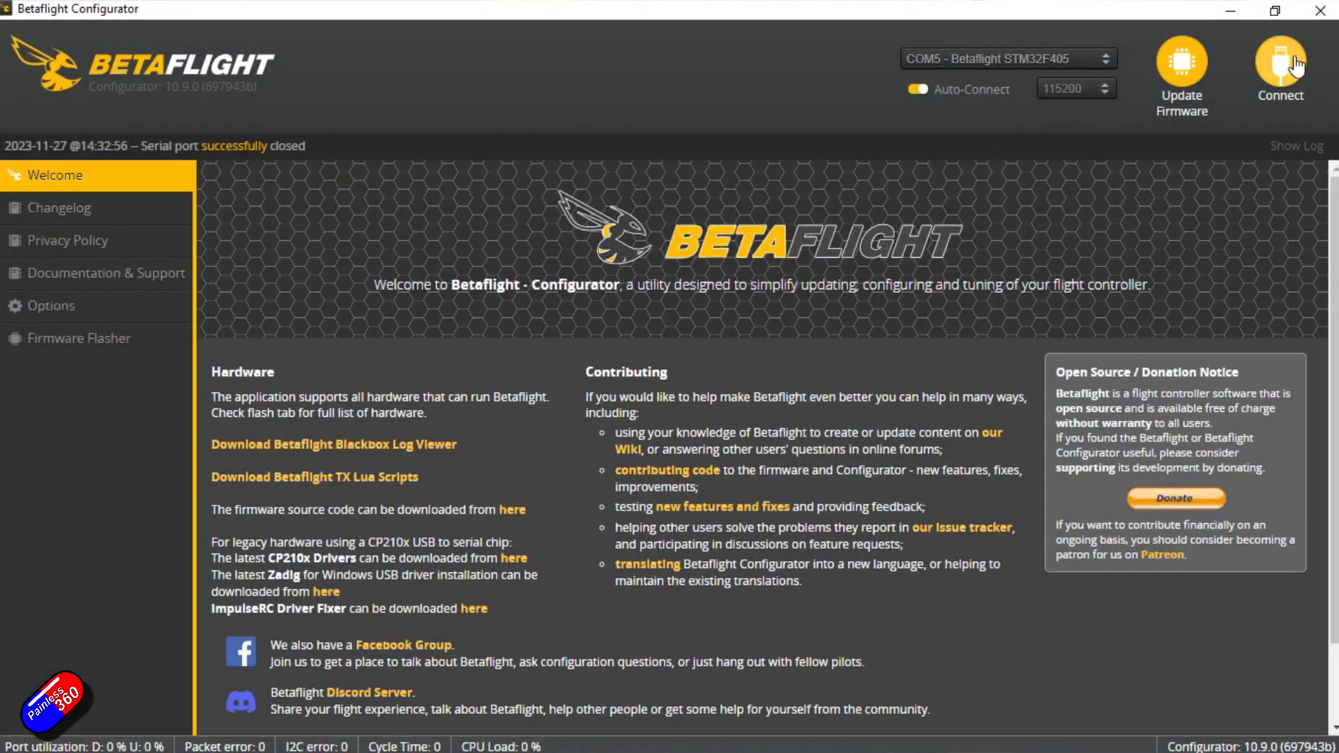
{"action": "left_click", "coordinate": [1295, 66]}
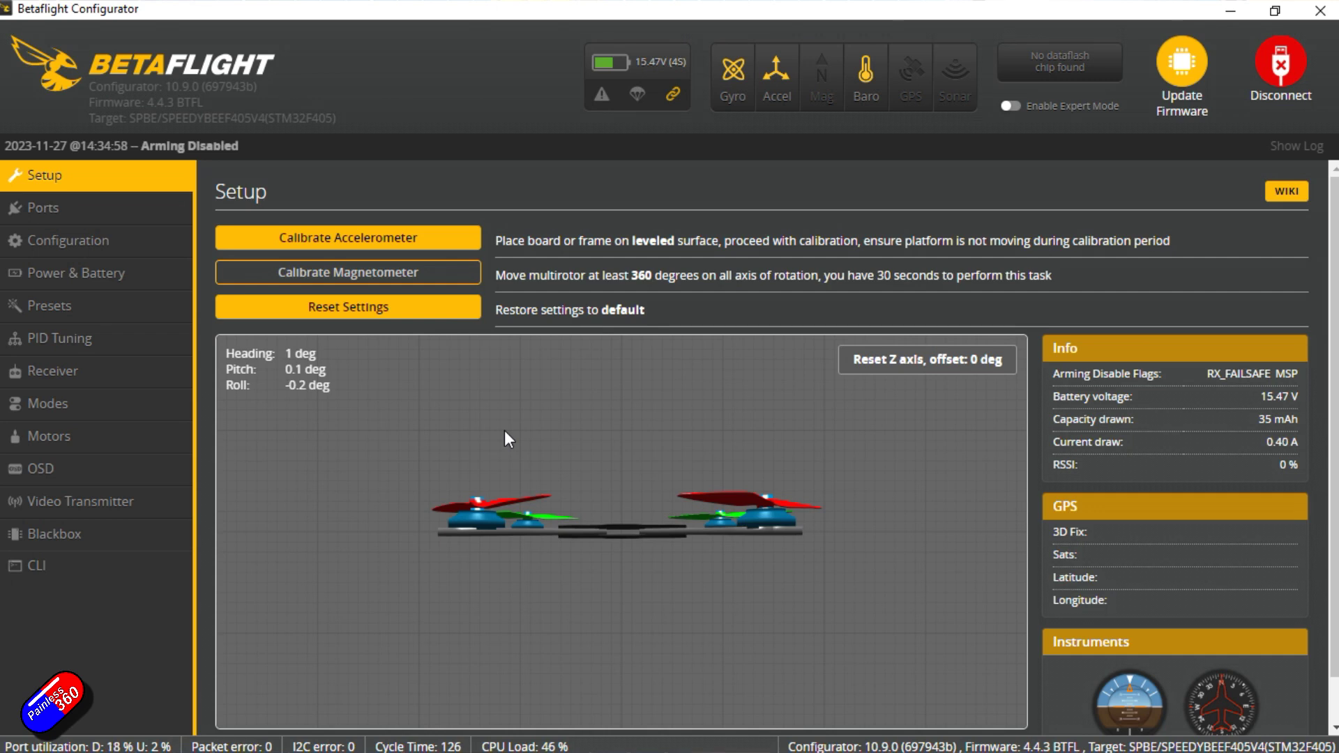
{"action": "left_click", "coordinate": [89, 450]}
Accept the motor-test risks, check each motor's spin direction, then disconnect the flight controller
{"action": "scroll", "coordinate": [788, 645], "scroll_direction": "down", "scroll_amount": 2}
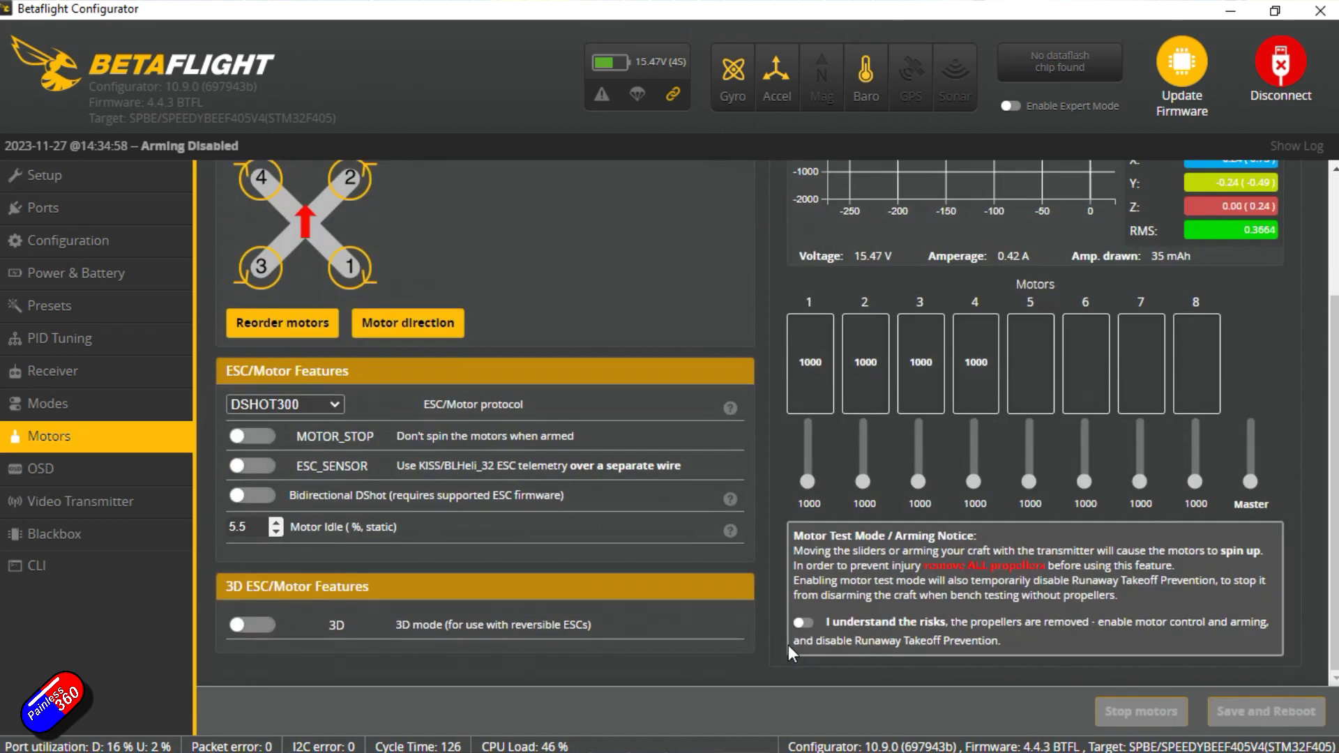
{"action": "left_click", "coordinate": [804, 622]}
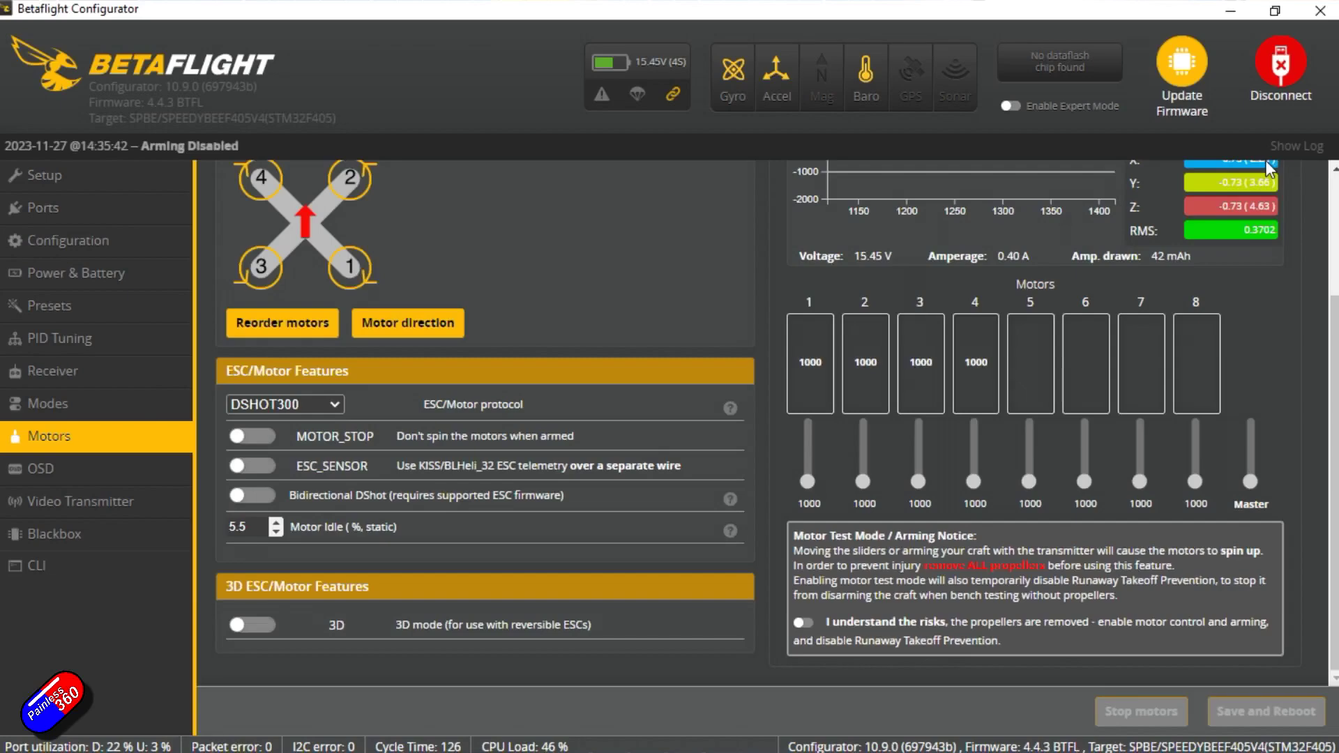
{"action": "left_click", "coordinate": [1279, 75]}
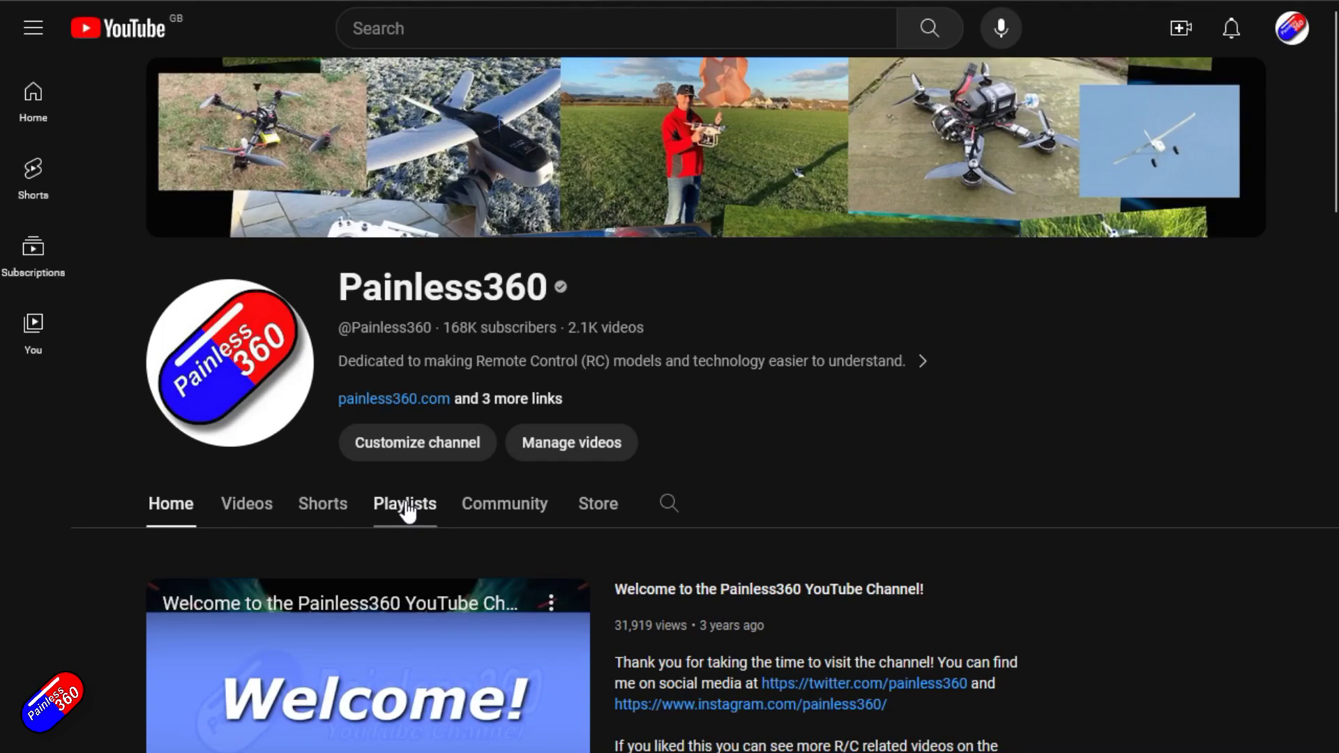
Search the YouTube channel for 'inav wing setup painless360'
{"action": "left_click", "coordinate": [406, 509]}
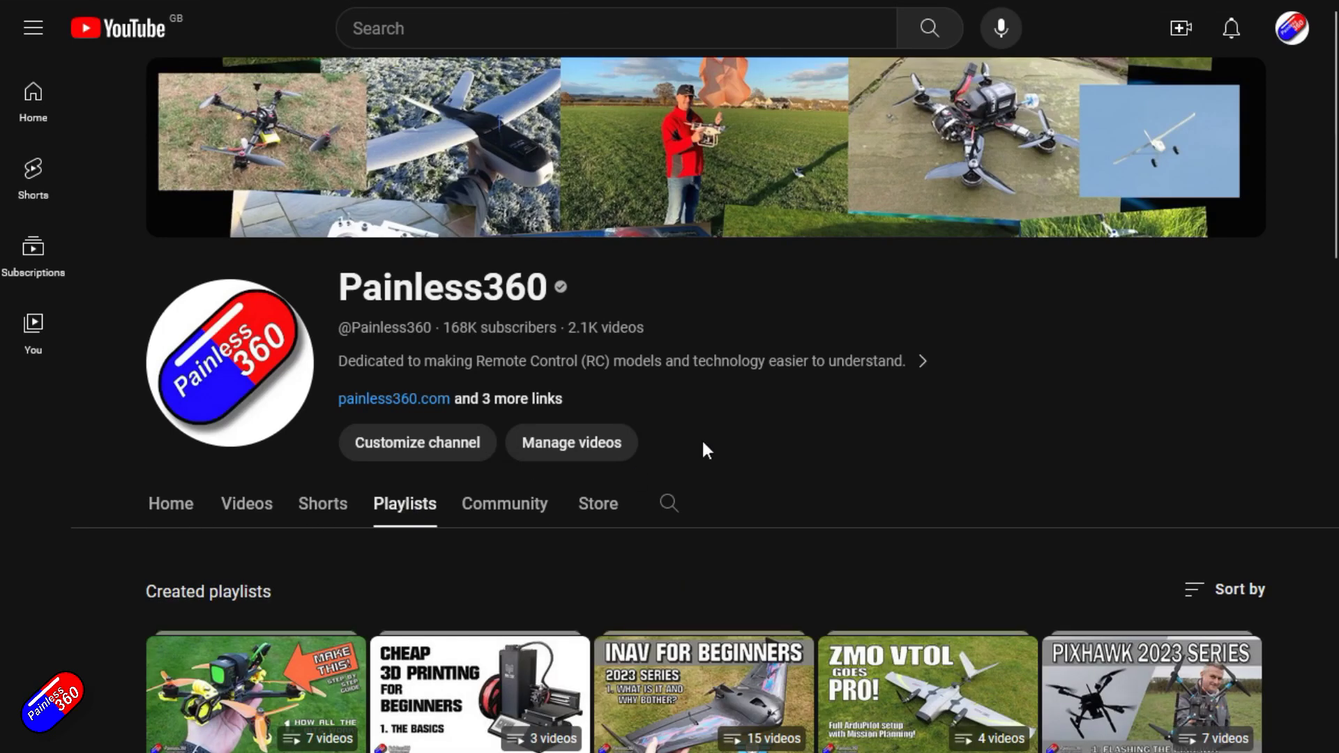
{"action": "scroll", "coordinate": [706, 449], "scroll_direction": "down", "scroll_amount": 2}
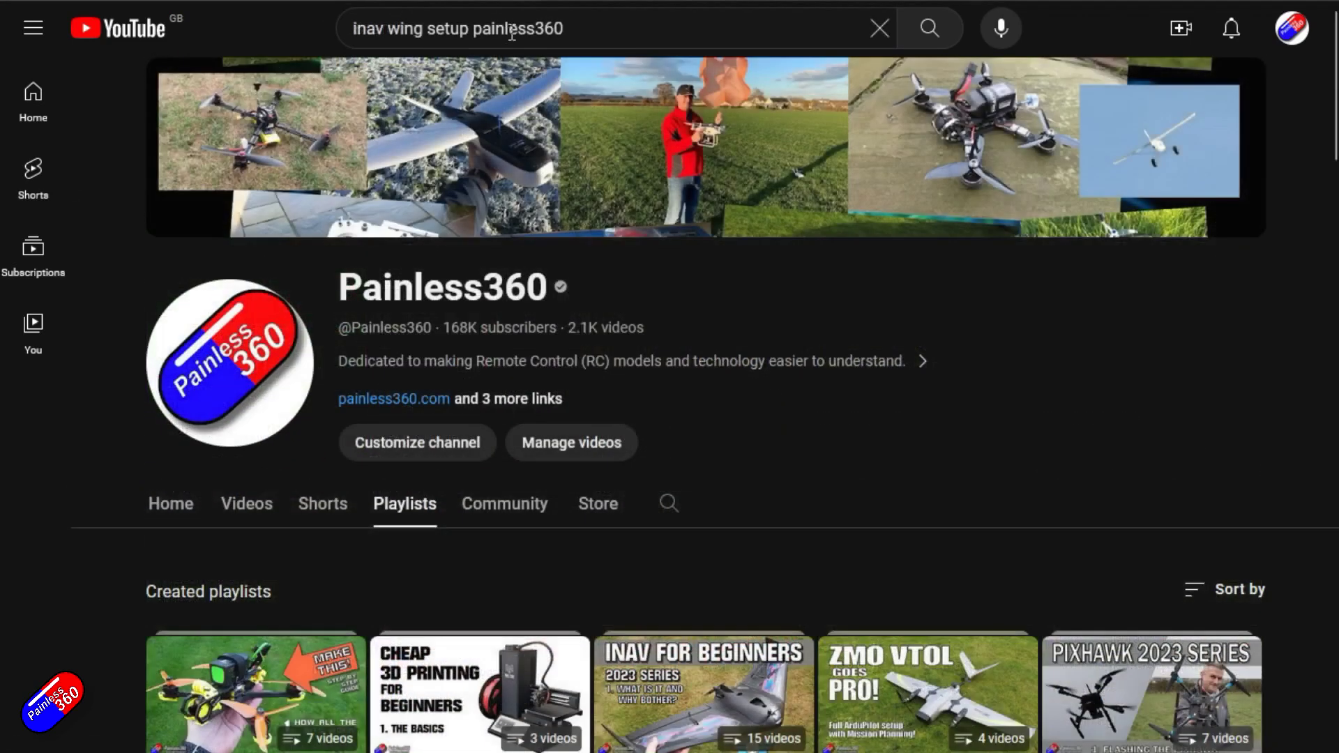
{"action": "key", "text": "Return"}
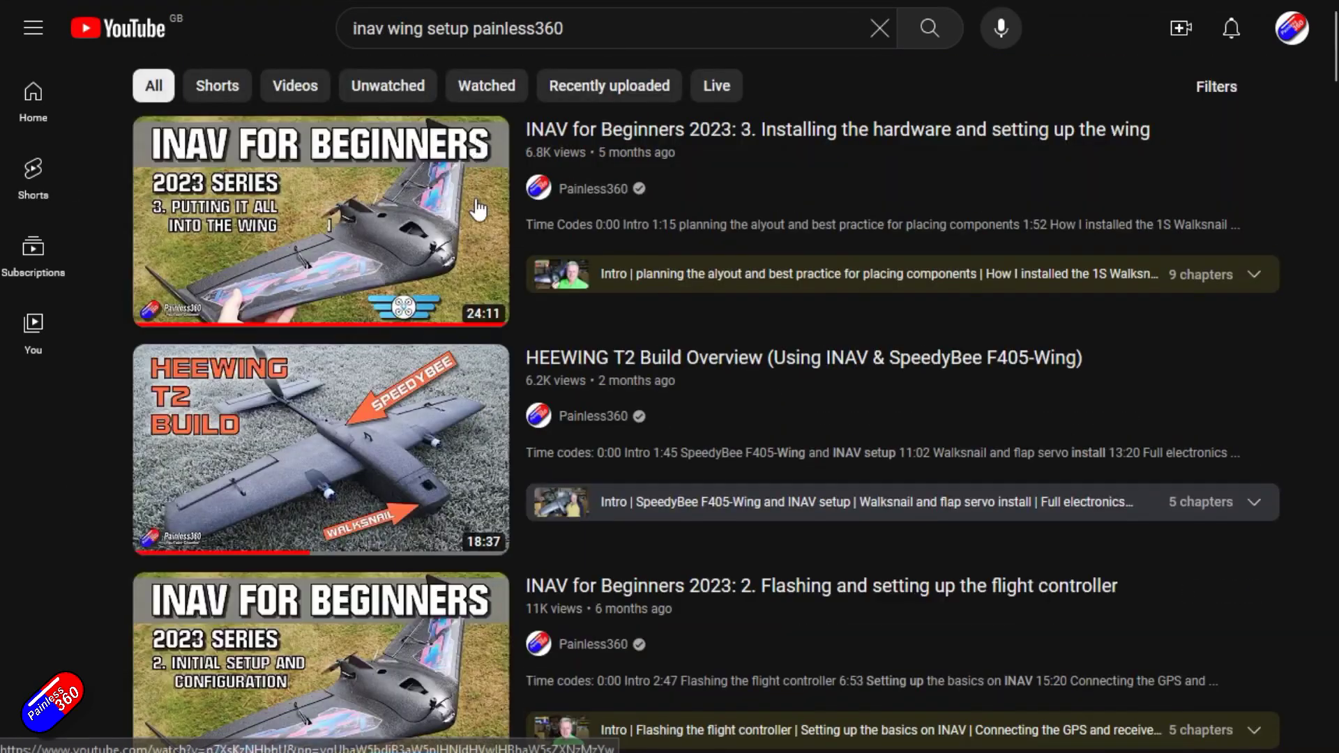
{"action": "mouse_move", "coordinate": [410, 265]}
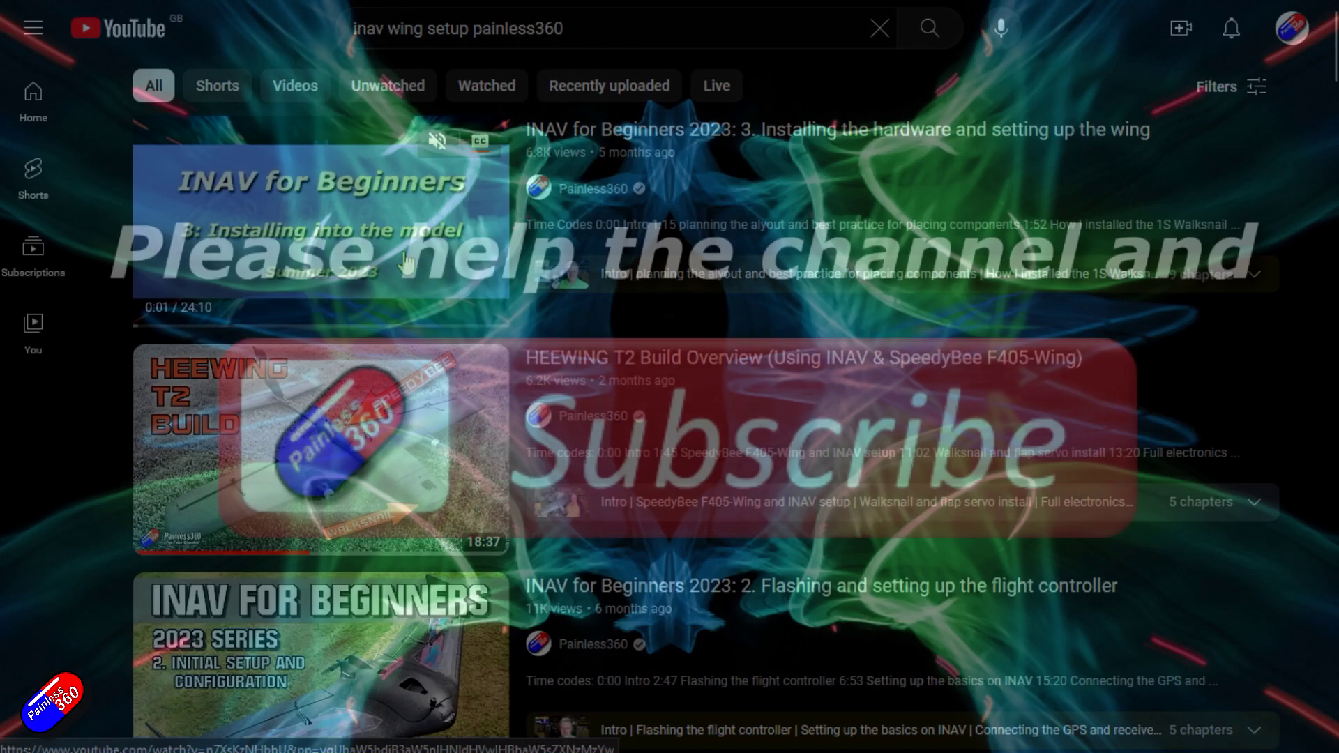